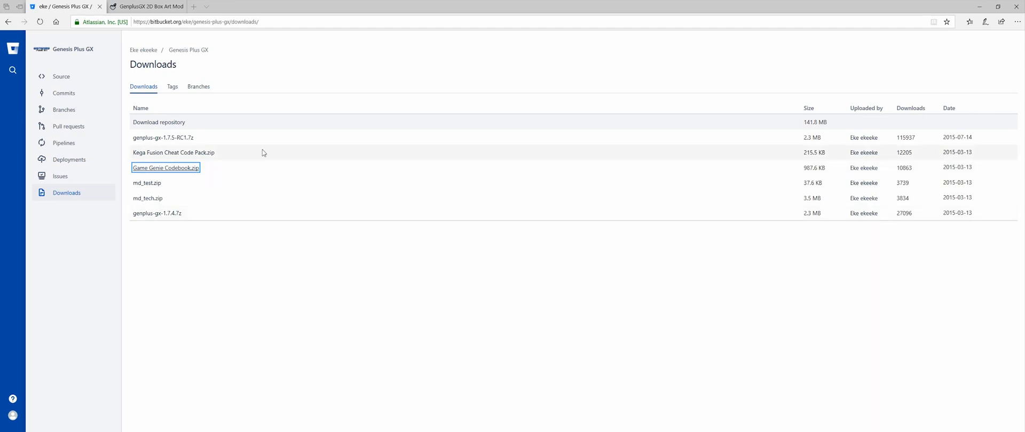
- Download Kega Fusion Cheat Code Pack.zip from the Genesis Plus GX Bitbucket downloads page
{"action": "left_click", "coordinate": [201, 153]}
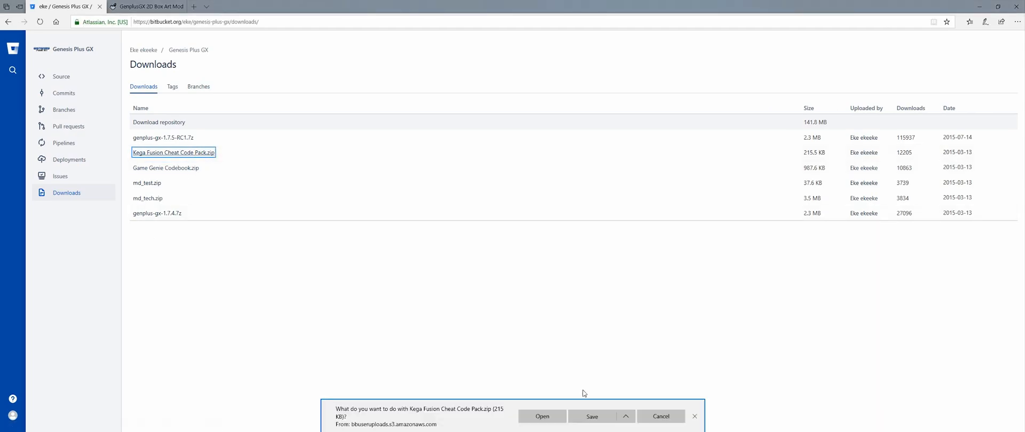
{"action": "left_click", "coordinate": [594, 418]}
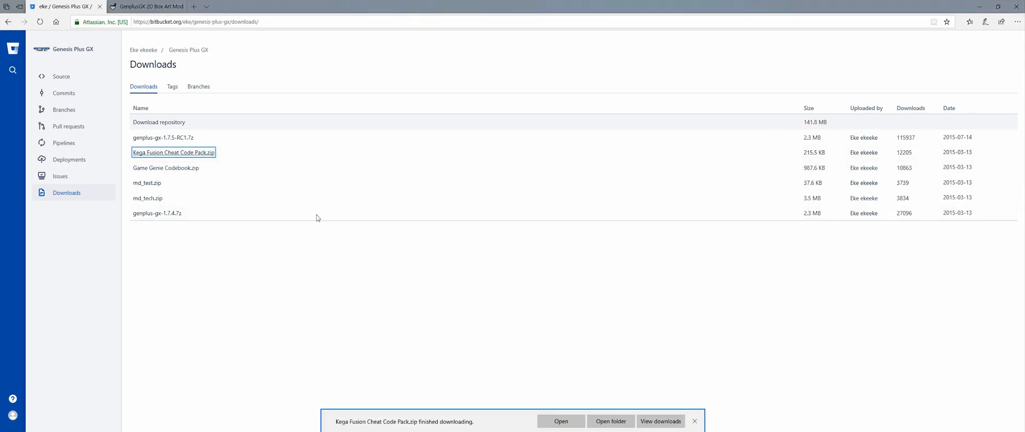
- Download Game Genie Codebook.zip, dismiss the download bar and bring the Downloads folder into view
{"action": "left_click", "coordinate": [171, 168]}
{"action": "left_click", "coordinate": [600, 422]}
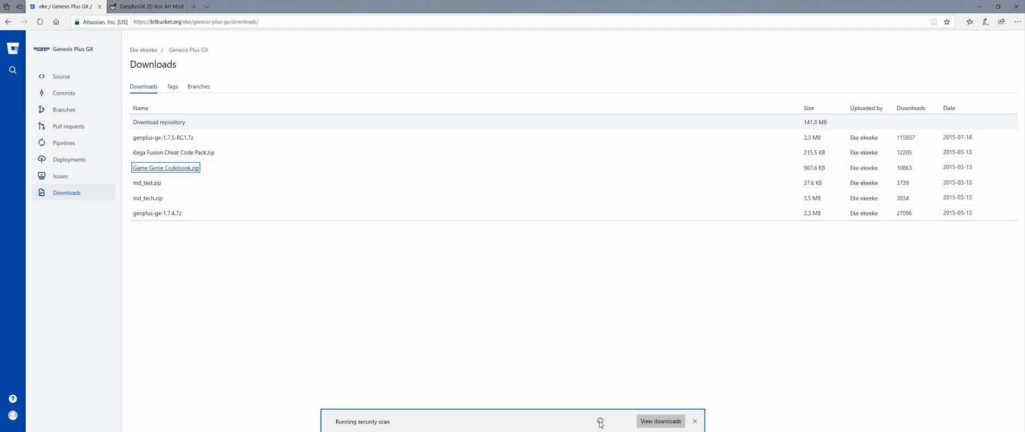
{"action": "left_click", "coordinate": [694, 422]}
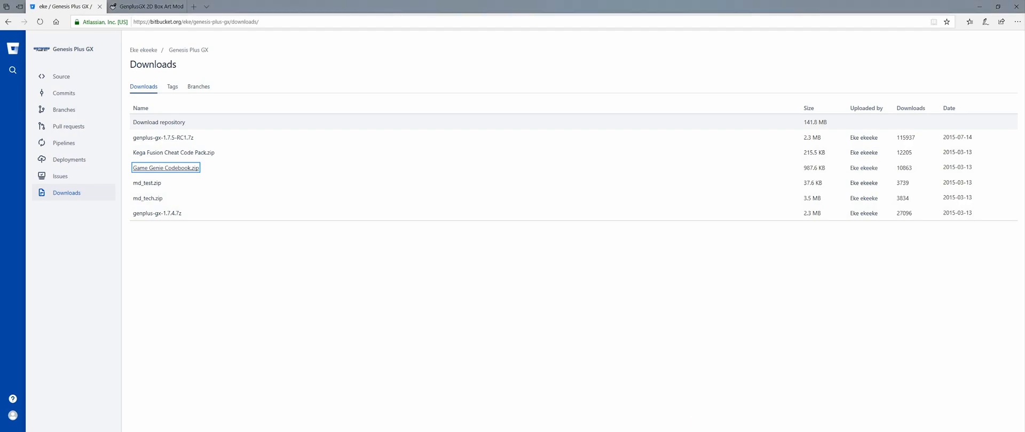
{"action": "left_click_drag", "start_coordinate": [841, 103], "coordinate": [219, 101]}
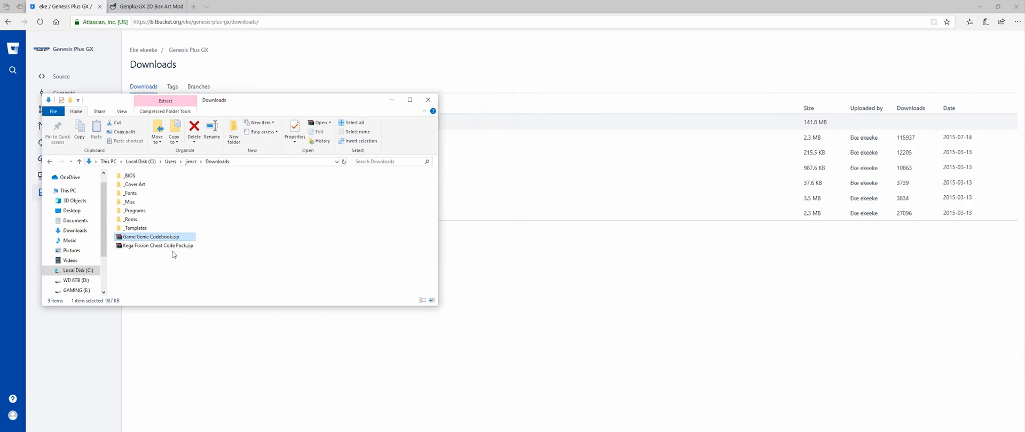
- Extract the Kega Fusion Cheat Code Pack zip in Downloads and delete the zip with its text file
{"action": "right_click", "coordinate": [158, 246]}
{"action": "left_click", "coordinate": [207, 282]}
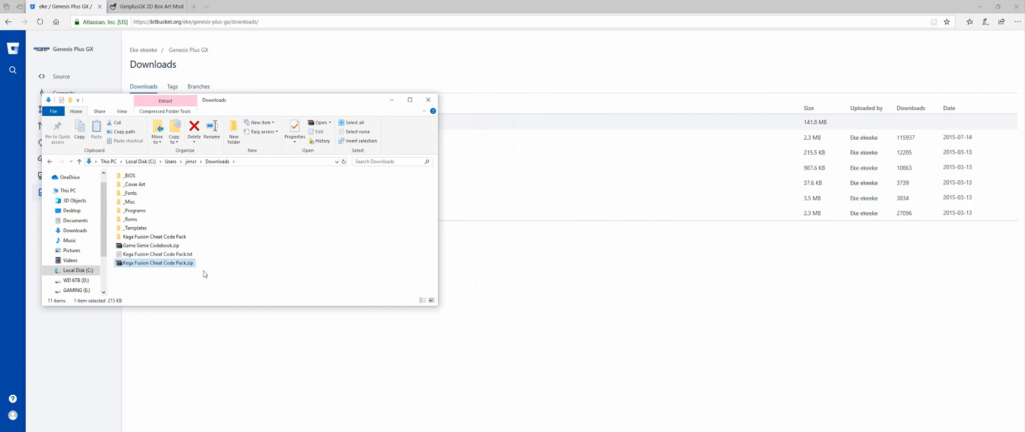
{"action": "left_click_drag", "start_coordinate": [163, 278], "coordinate": [185, 255]}
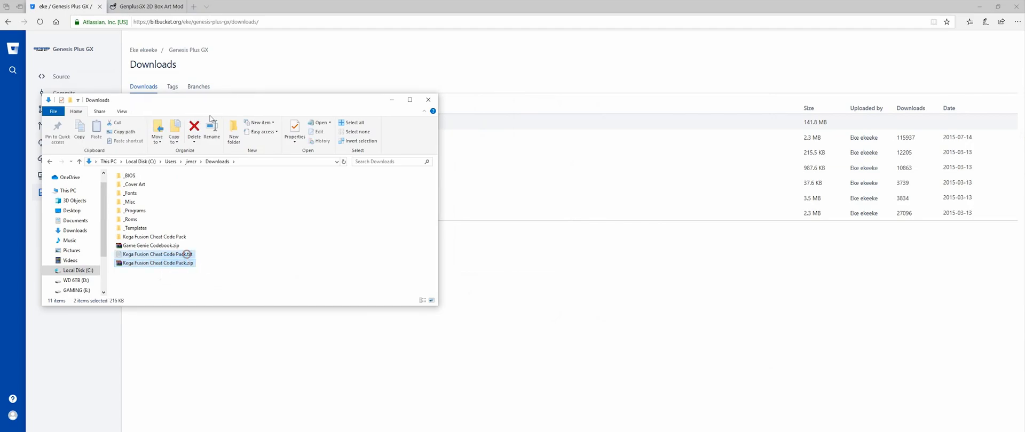
{"action": "left_click", "coordinate": [195, 129]}
{"action": "left_click", "coordinate": [542, 228]}
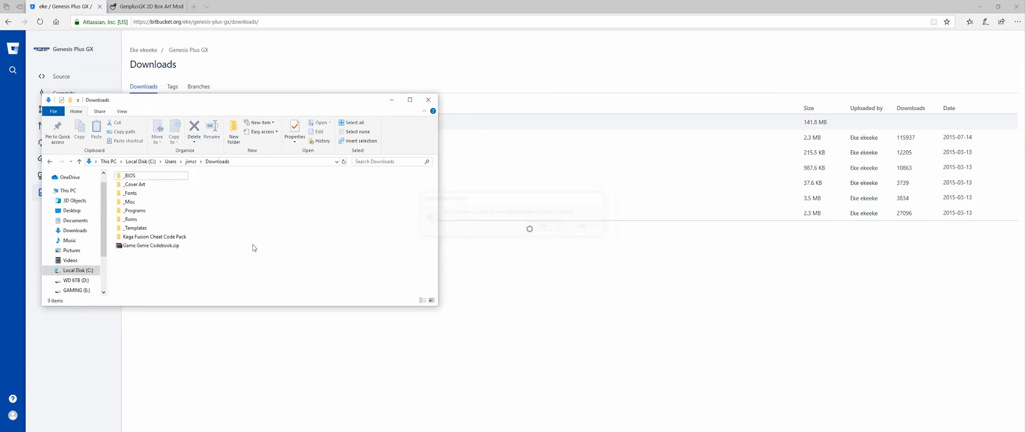
{"action": "double_click", "coordinate": [154, 237]}
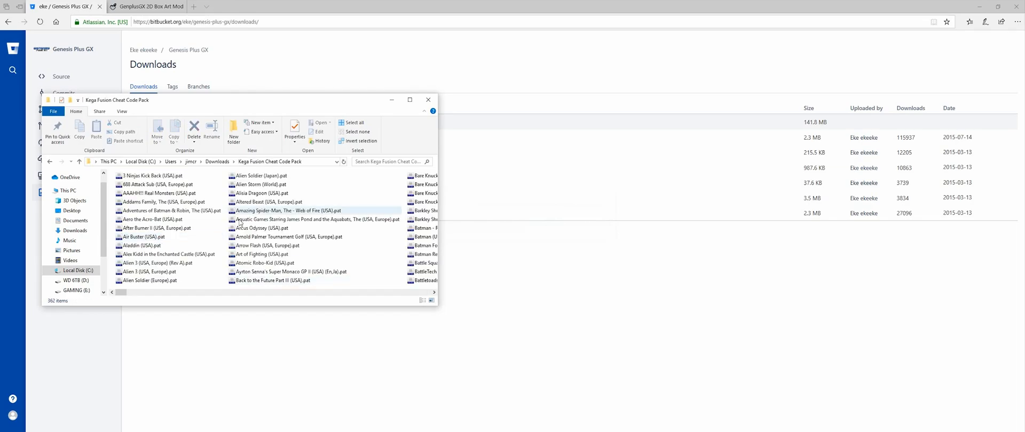
{"action": "left_click", "coordinate": [50, 163]}
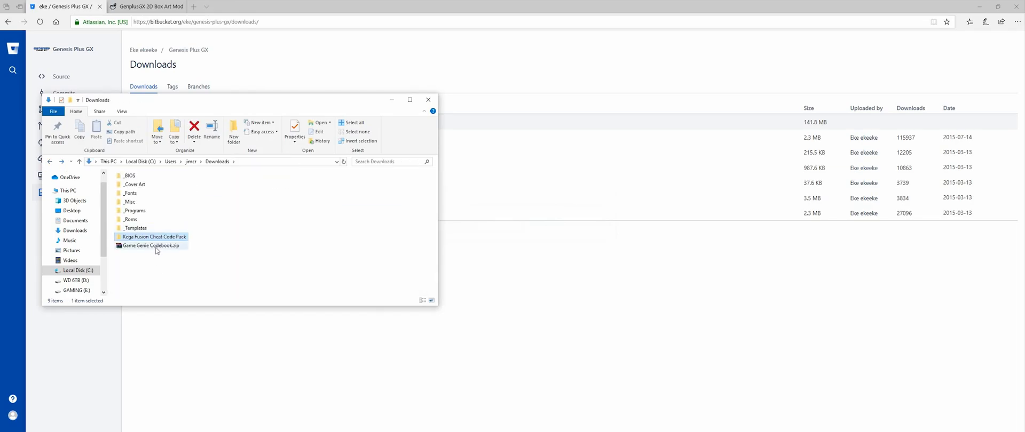
- Extract Game Genie Codebook to Codebook.exe, delete its zip and Readme, and place the Wii SD (F:) window alongside
{"action": "right_click", "coordinate": [150, 246]}
{"action": "left_click", "coordinate": [199, 280]}
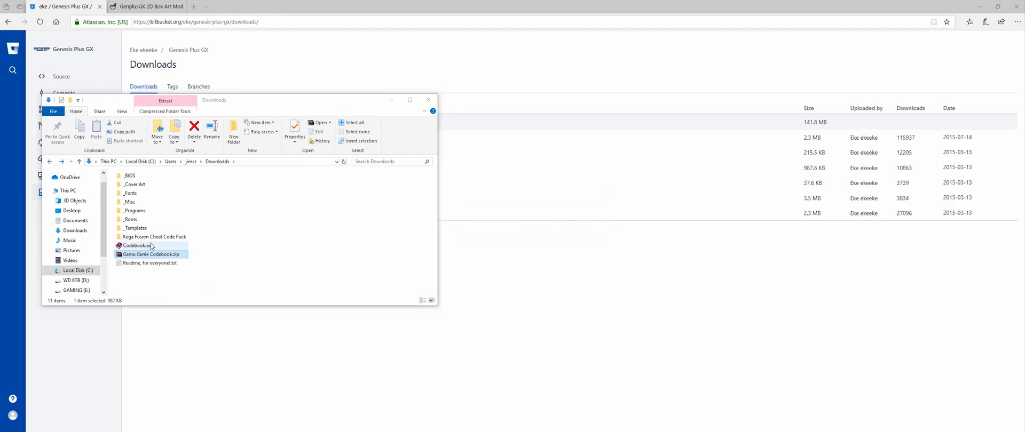
{"action": "left_click_drag", "start_coordinate": [134, 274], "coordinate": [145, 253]}
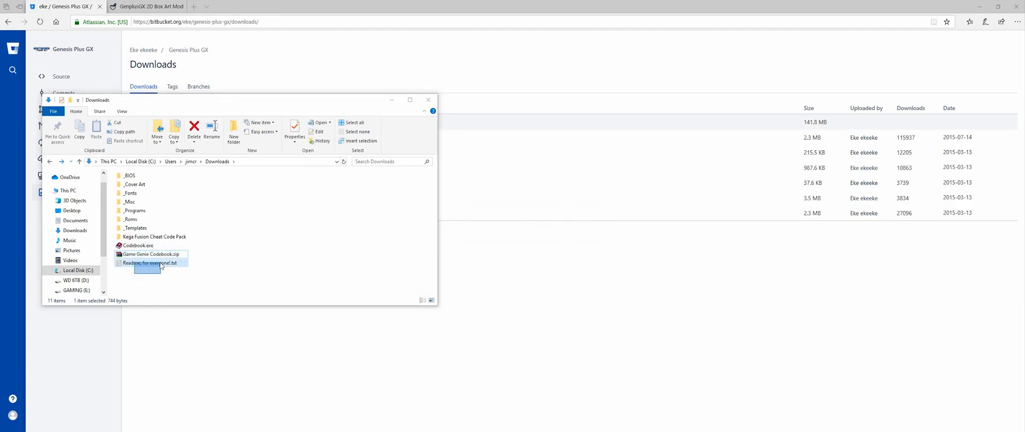
{"action": "left_click", "coordinate": [194, 127]}
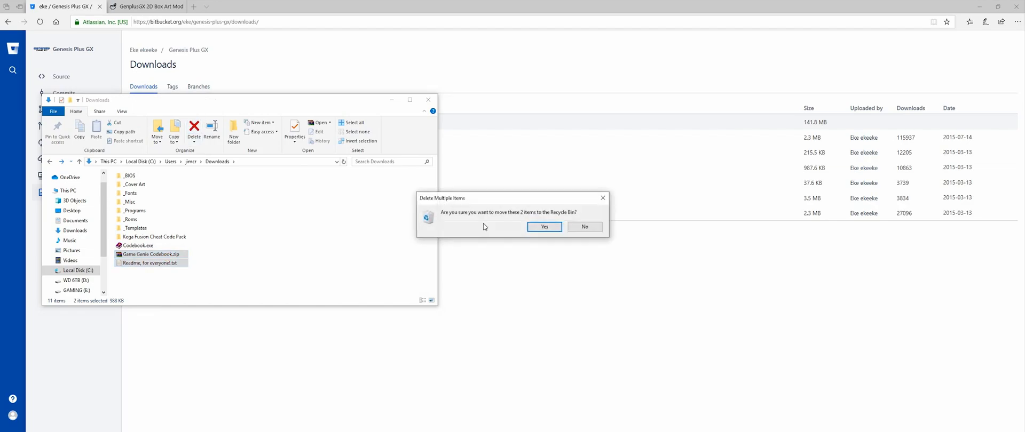
{"action": "left_click", "coordinate": [543, 230]}
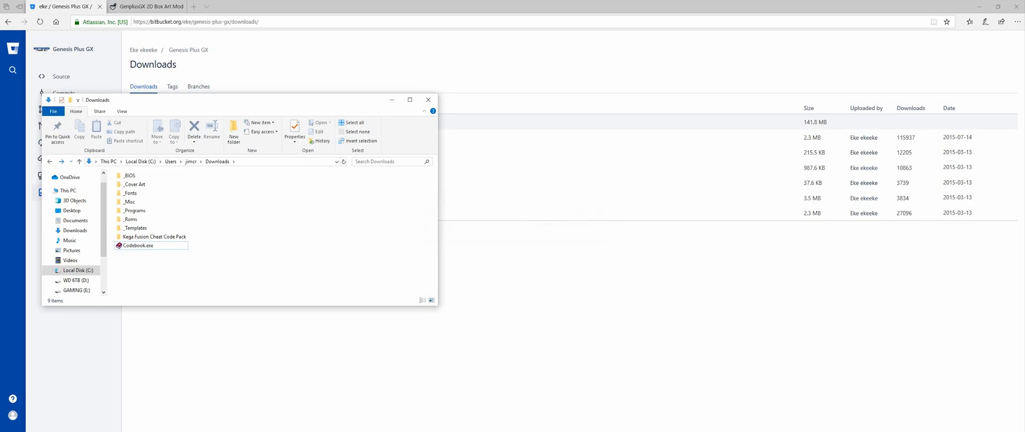
{"action": "left_click_drag", "start_coordinate": [921, 88], "coordinate": [677, 101]}
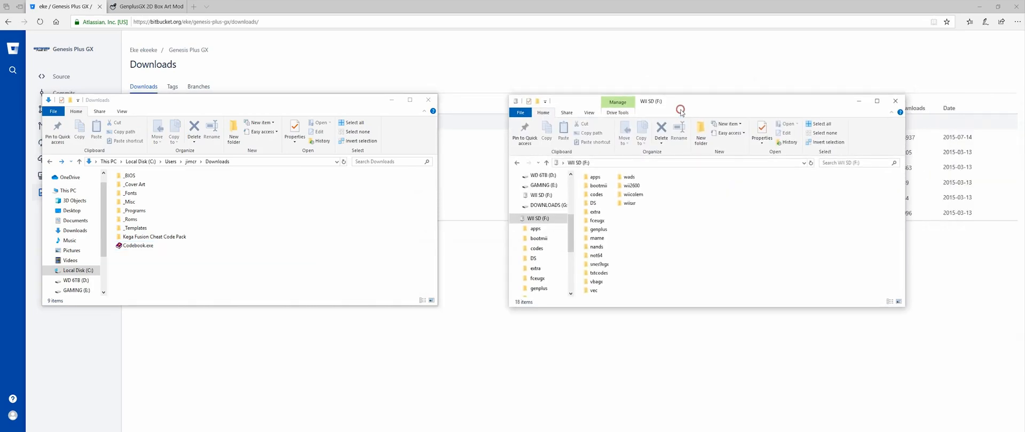
- Copy the ToeJam & Earl in Panic on Funkotron (USA) .pat from the cheat pack into F:\genplus\cheats\md
{"action": "double_click", "coordinate": [598, 230]}
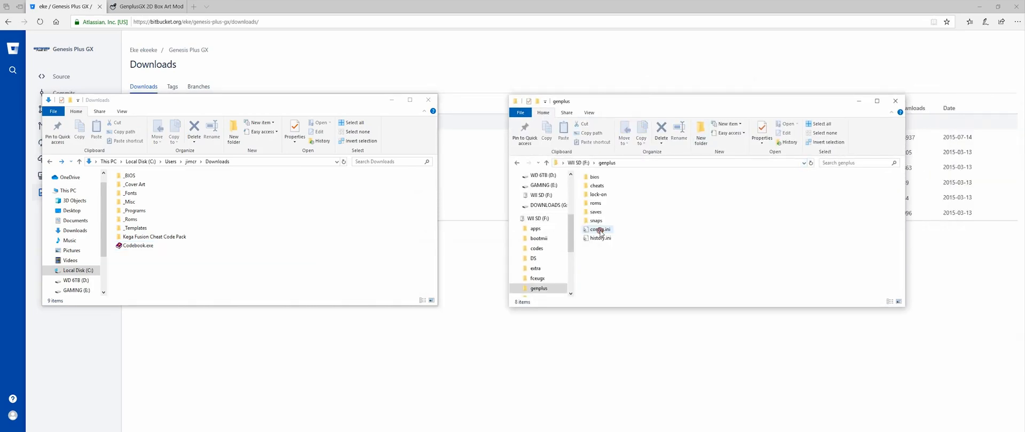
{"action": "double_click", "coordinate": [597, 186]}
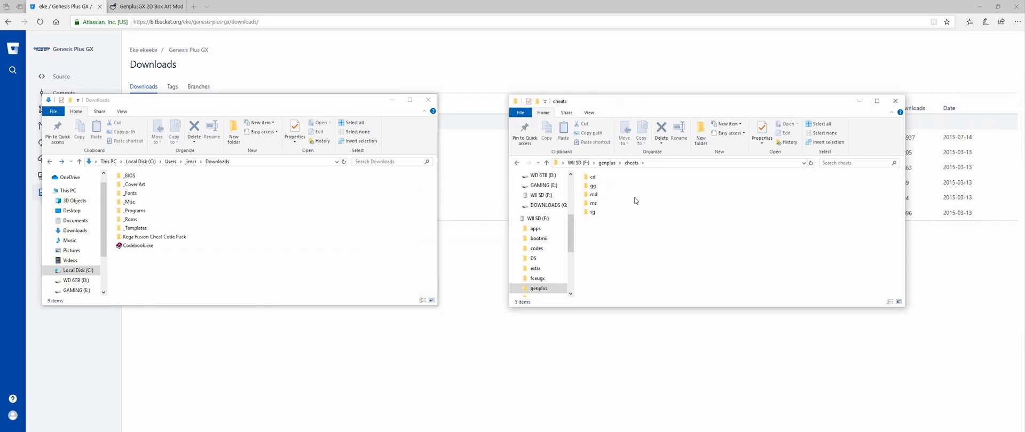
{"action": "double_click", "coordinate": [593, 195]}
{"action": "double_click", "coordinate": [155, 238]}
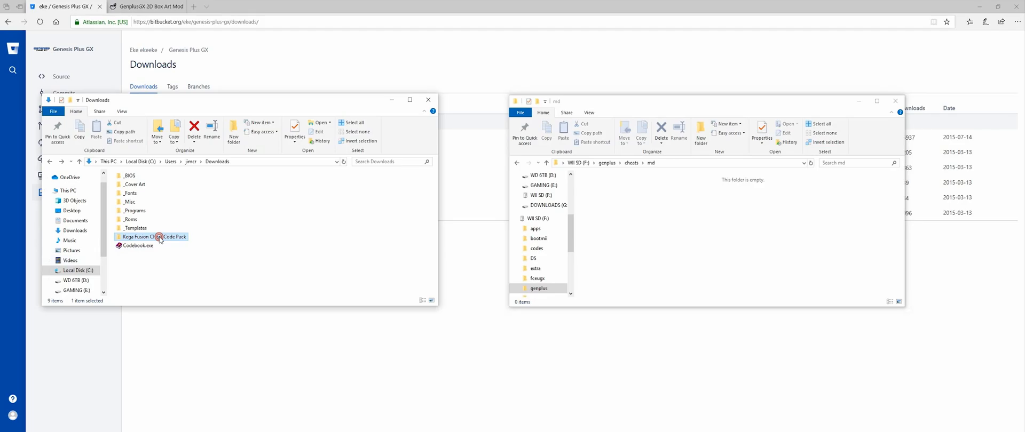
{"action": "left_click_drag", "start_coordinate": [122, 293], "coordinate": [383, 292]}
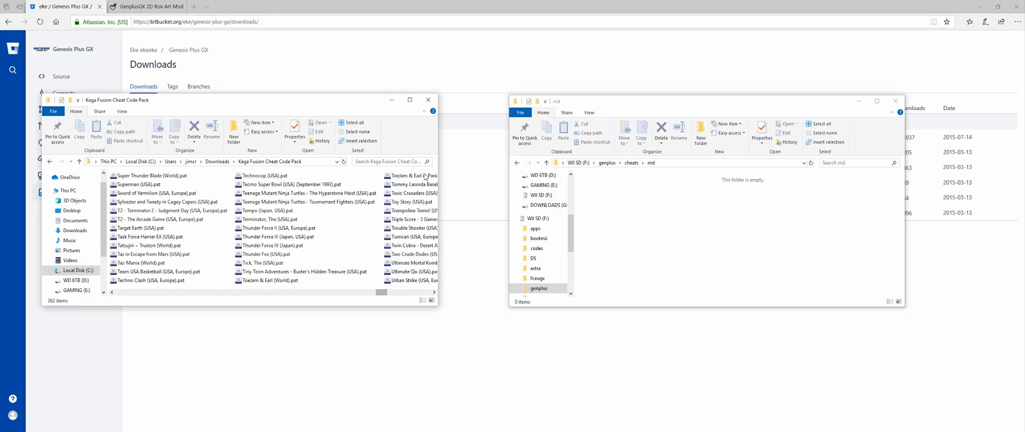
{"action": "scroll", "coordinate": [383, 272], "scroll_direction": "down", "scroll_amount": 1}
{"action": "left_click", "coordinate": [305, 178]}
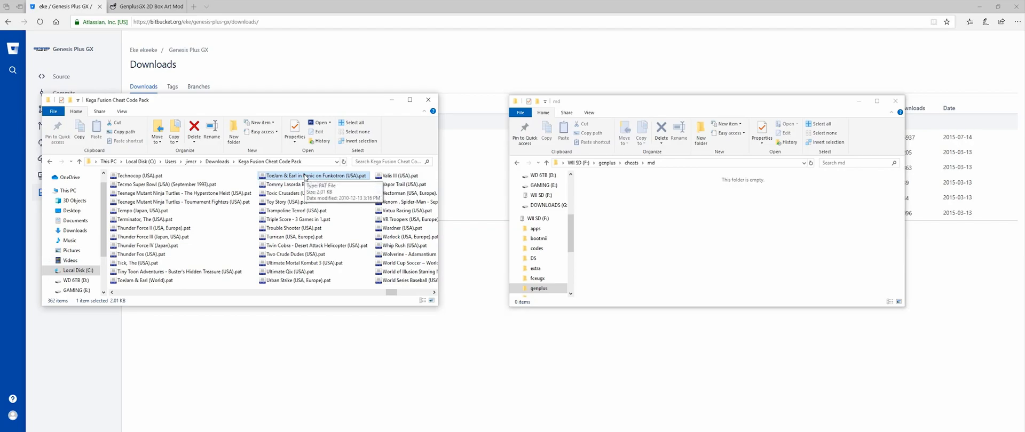
{"action": "left_click_drag", "start_coordinate": [303, 178], "coordinate": [637, 238]}
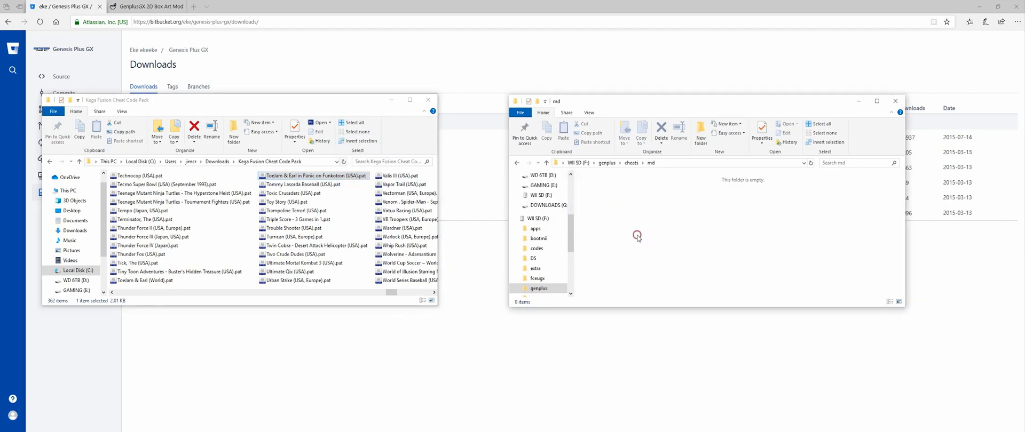
- Return to the genplus and Downloads folders and launch Codebook.exe
{"action": "left_click", "coordinate": [608, 163]}
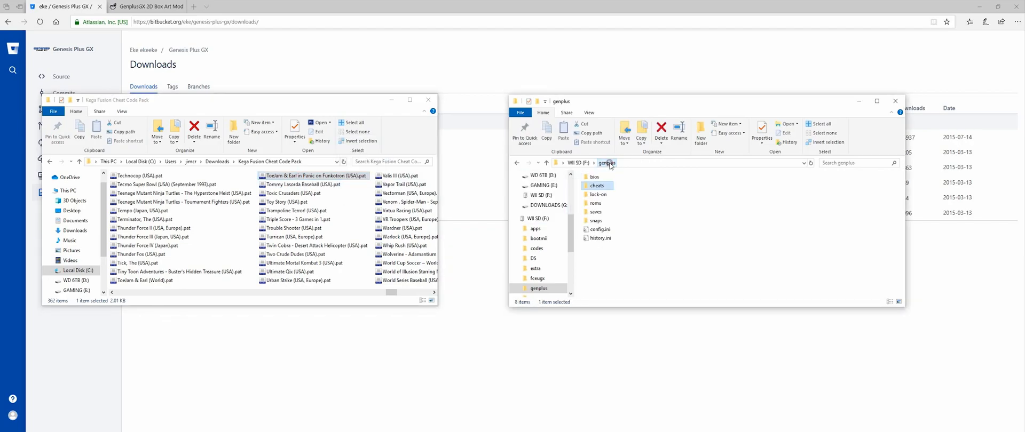
{"action": "left_click", "coordinate": [217, 162]}
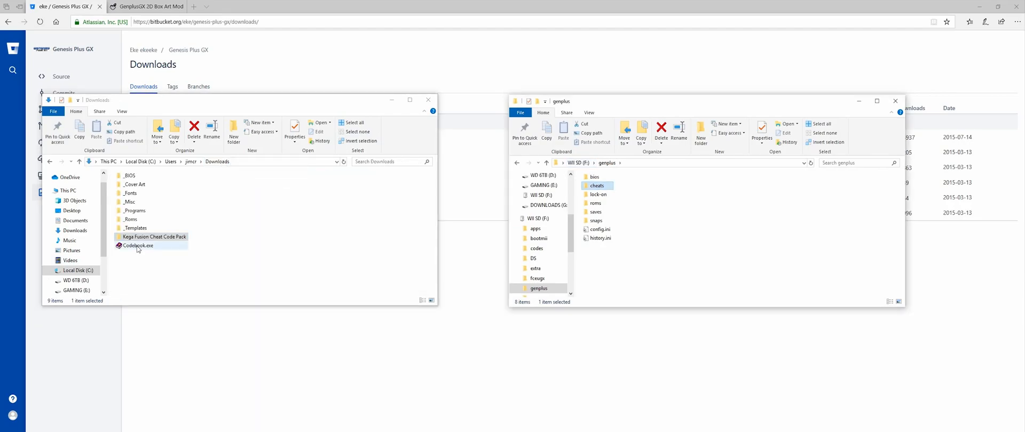
{"action": "left_click", "coordinate": [138, 246]}
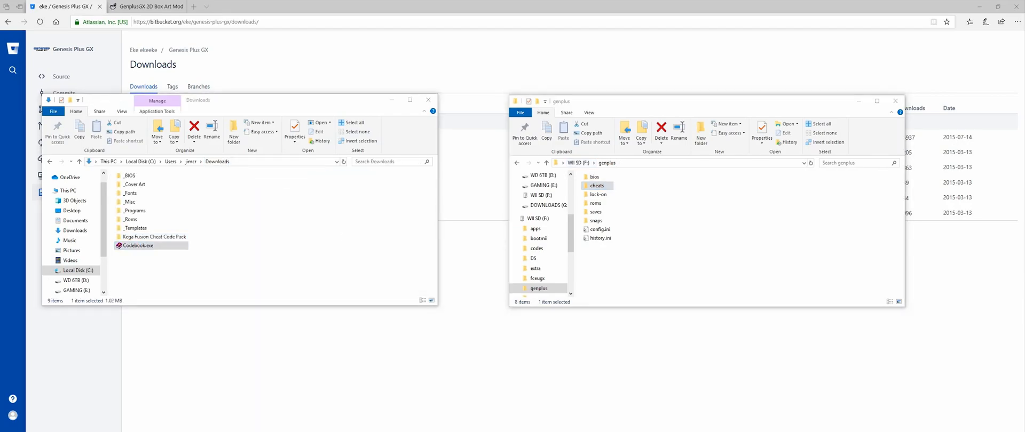
{"action": "double_click", "coordinate": [137, 247]}
{"action": "left_click_drag", "start_coordinate": [512, 86], "coordinate": [469, 80]}
{"action": "double_click", "coordinate": [469, 79]}
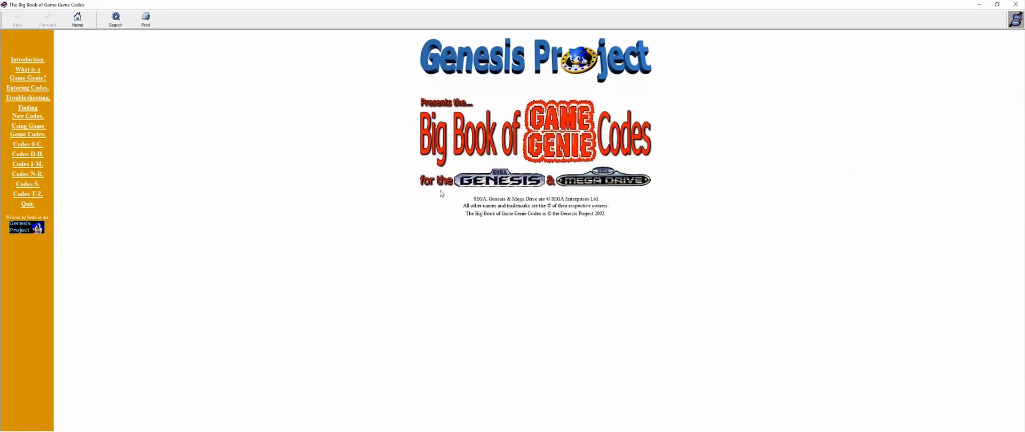
{"action": "left_click", "coordinate": [37, 195]}
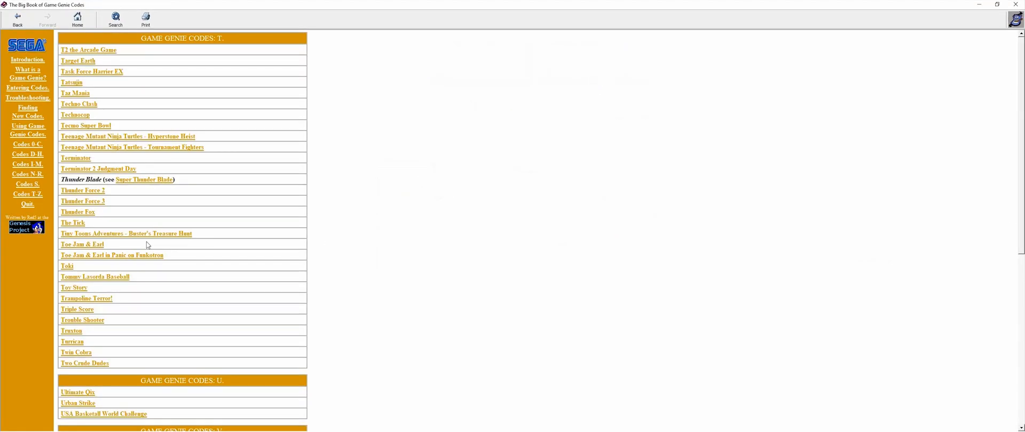
{"action": "left_click", "coordinate": [144, 255]}
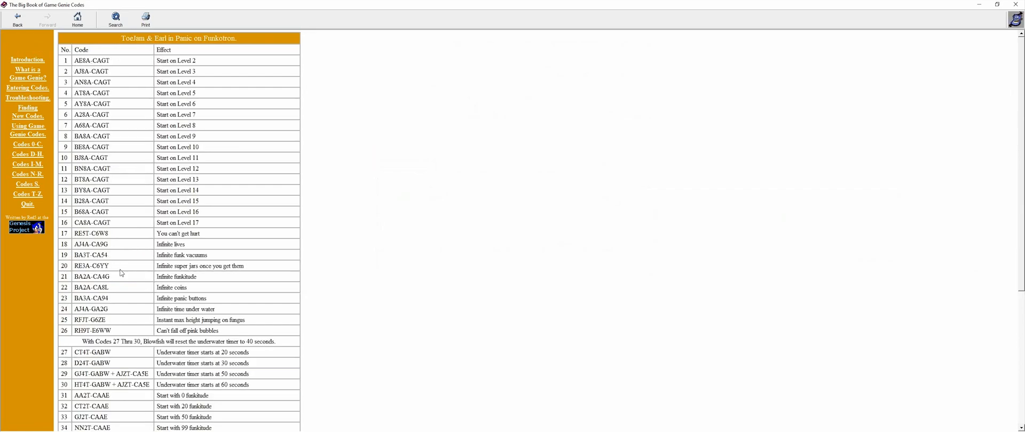
{"action": "scroll", "coordinate": [122, 274], "scroll_direction": "down", "scroll_amount": 1}
{"action": "scroll", "coordinate": [122, 274], "scroll_direction": "down", "scroll_amount": 1}
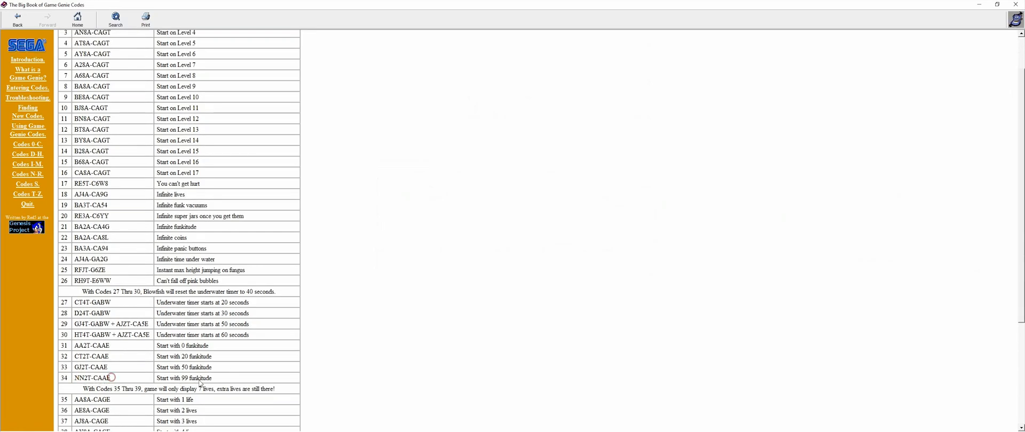
{"action": "scroll", "coordinate": [182, 381], "scroll_direction": "down", "scroll_amount": 2}
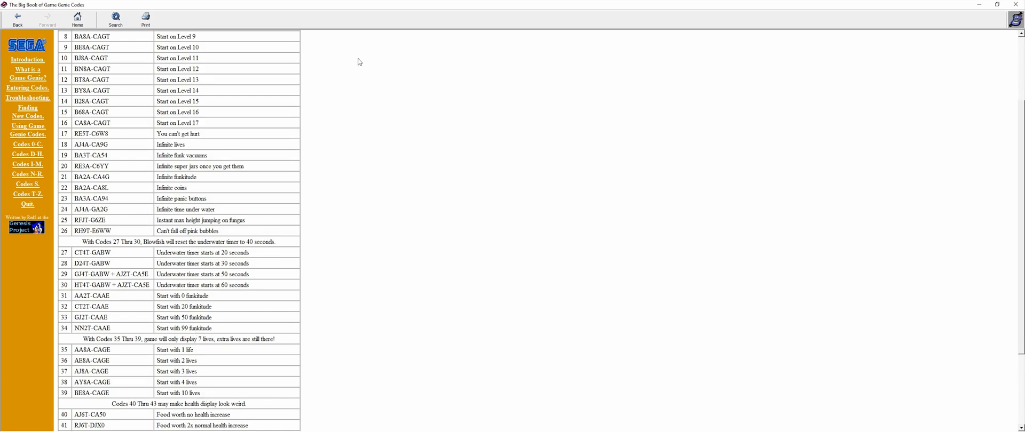
{"action": "left_click", "coordinate": [1015, 5]}
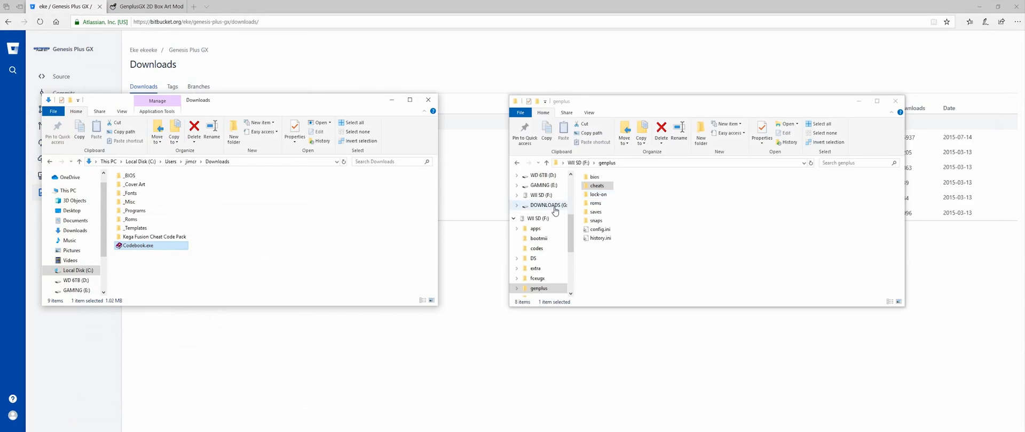
- Switch the browser to the GenplusGX 2D Box Art Mod thread on GBAtemp
{"action": "left_click", "coordinate": [146, 7]}
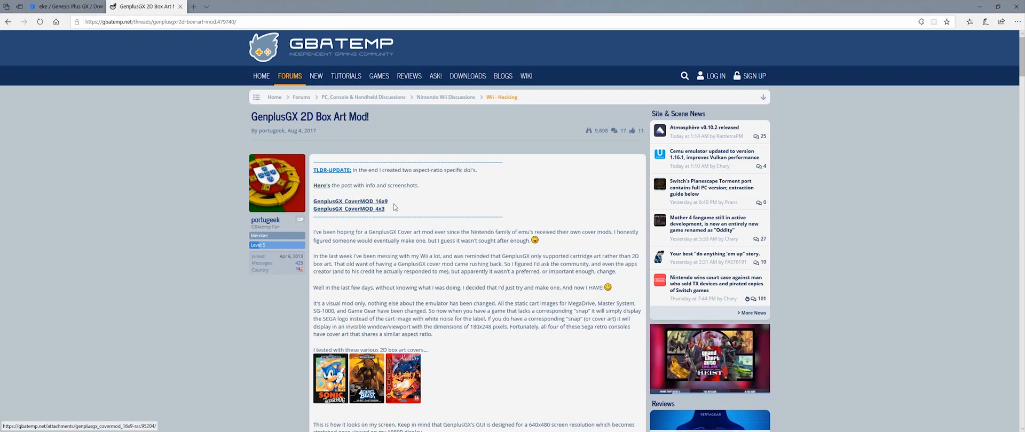
- Download the GenplusGX_CoverMOD_16x9 archive from the GBAtemp thread to Downloads
{"action": "left_click", "coordinate": [377, 201]}
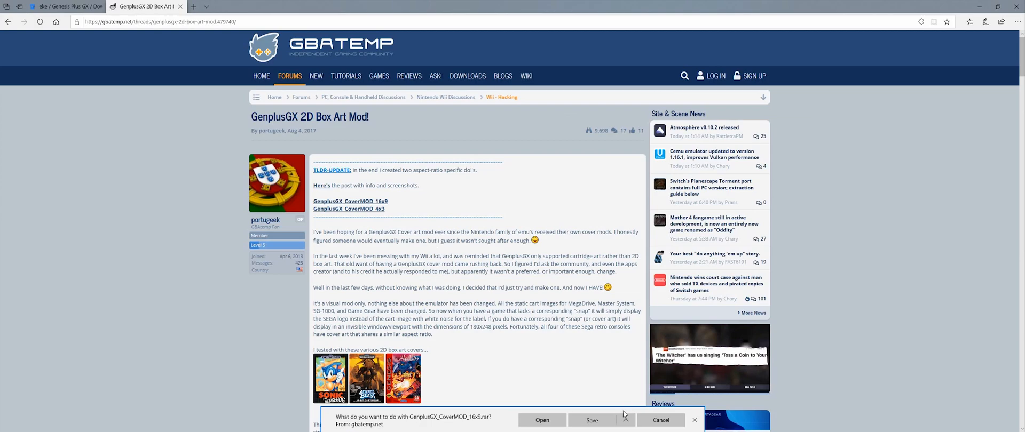
{"action": "left_click", "coordinate": [592, 421]}
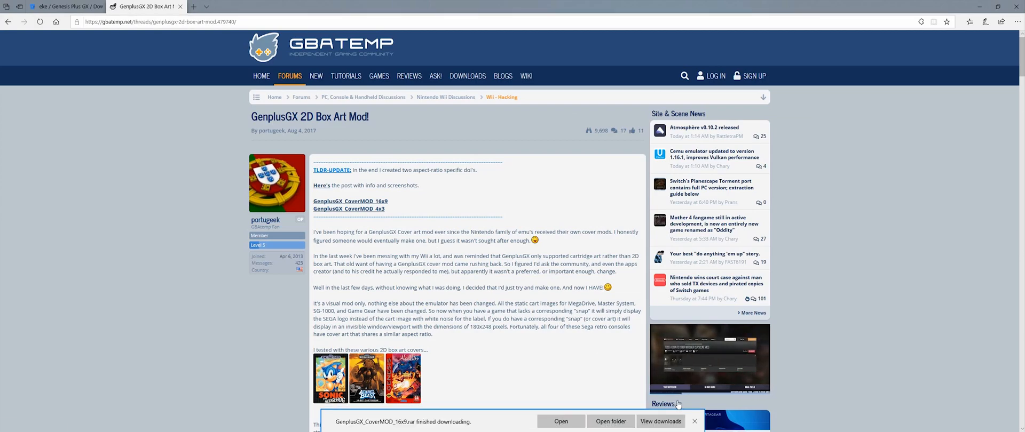
{"action": "left_click", "coordinate": [694, 422]}
{"action": "scroll", "coordinate": [460, 289], "scroll_direction": "down", "scroll_amount": 3}
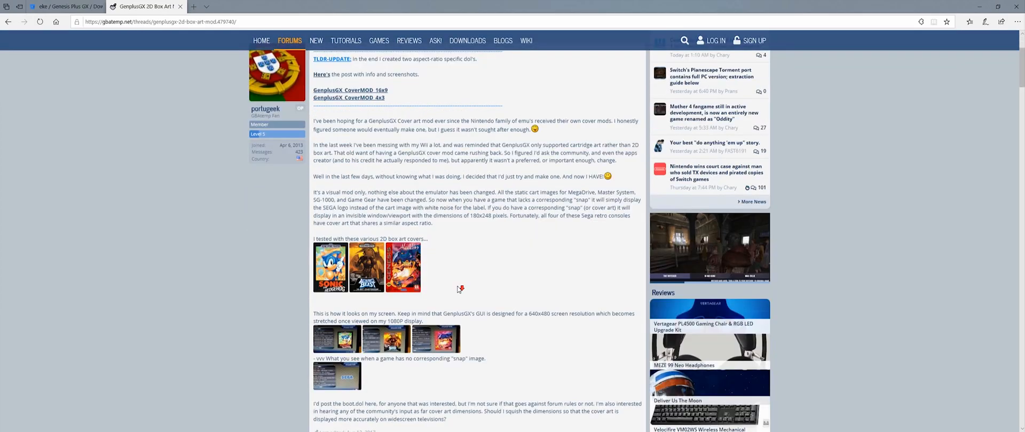
{"action": "scroll", "coordinate": [461, 288], "scroll_direction": "down", "scroll_amount": 4}
{"action": "scroll", "coordinate": [460, 289], "scroll_direction": "down", "scroll_amount": 4}
{"action": "scroll", "coordinate": [461, 289], "scroll_direction": "down", "scroll_amount": 4}
{"action": "scroll", "coordinate": [460, 288], "scroll_direction": "down", "scroll_amount": 3}
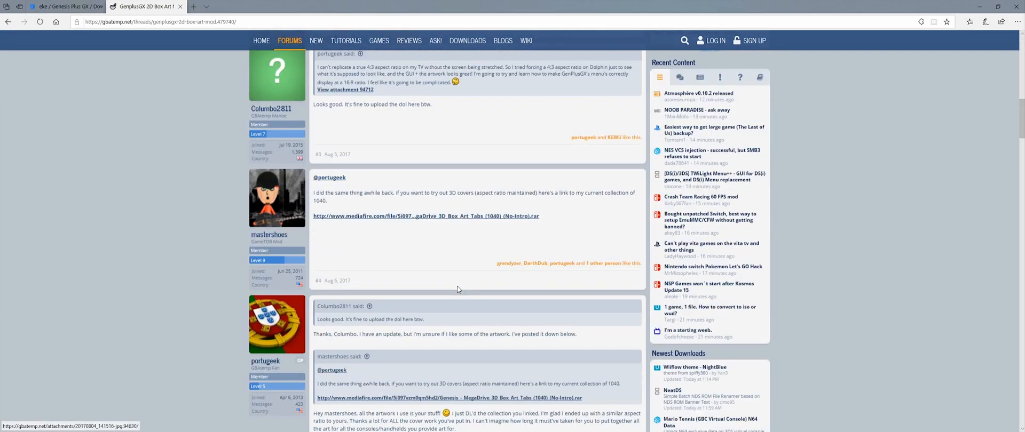
{"action": "scroll", "coordinate": [457, 289], "scroll_direction": "down", "scroll_amount": 2}
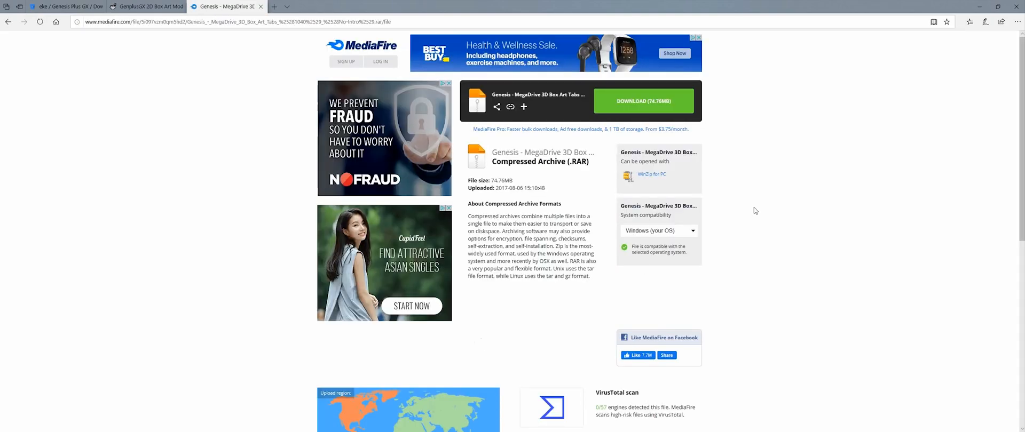
- Download the Genesis - MegaDrive 3D Box Art Tabs rar from MediaFire and return to the Downloads folder
{"action": "left_click", "coordinate": [625, 102]}
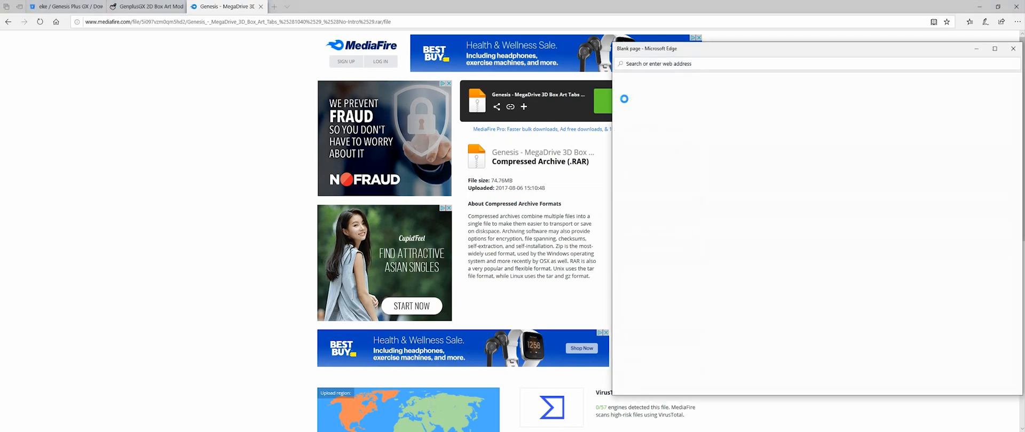
{"action": "left_click", "coordinate": [1013, 48]}
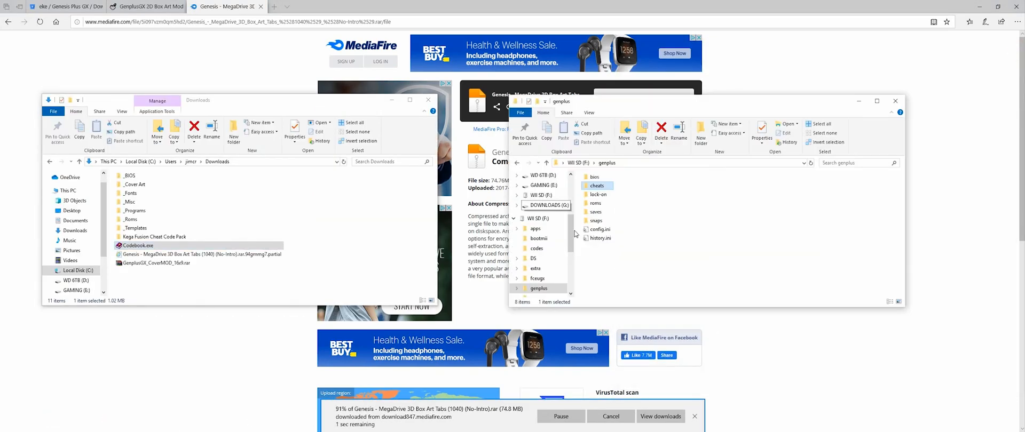
{"action": "left_click", "coordinate": [695, 420]}
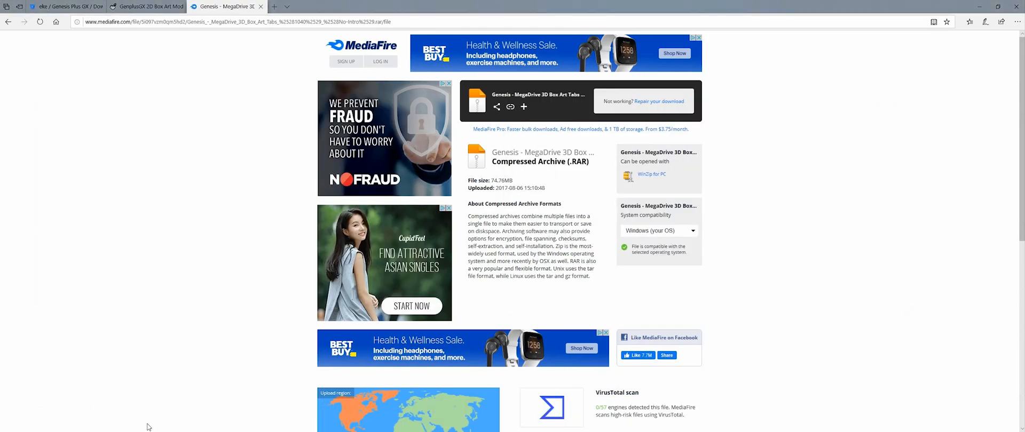
{"action": "left_click", "coordinate": [48, 423]}
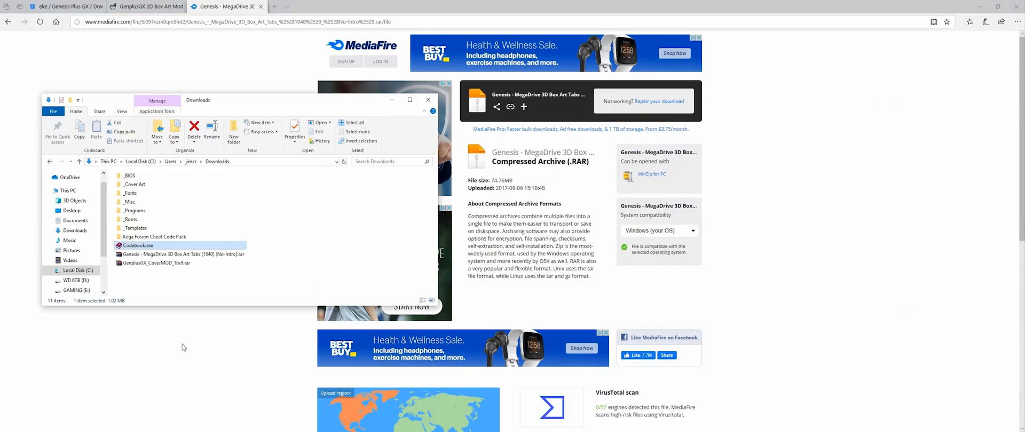
- Extract the GenplusGX_CoverMOD_16x9 rar into its own folder and delete the archive
{"action": "left_click", "coordinate": [47, 422]}
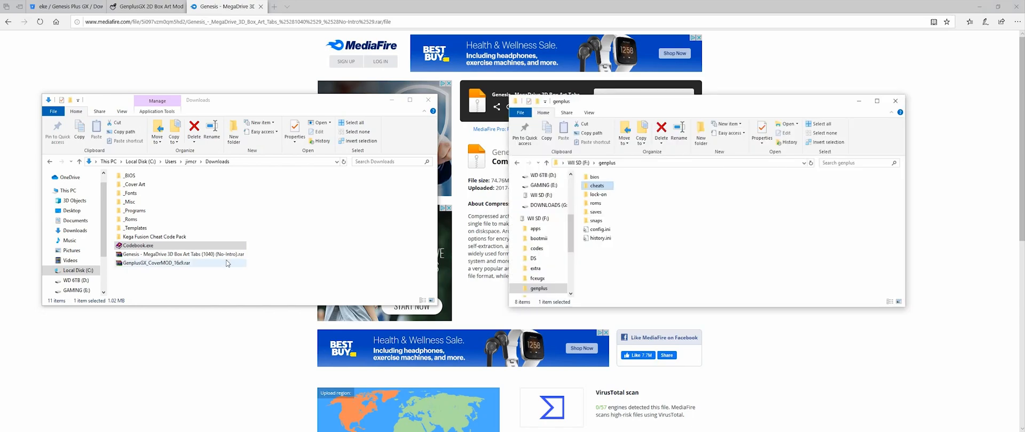
{"action": "right_click", "coordinate": [156, 263]}
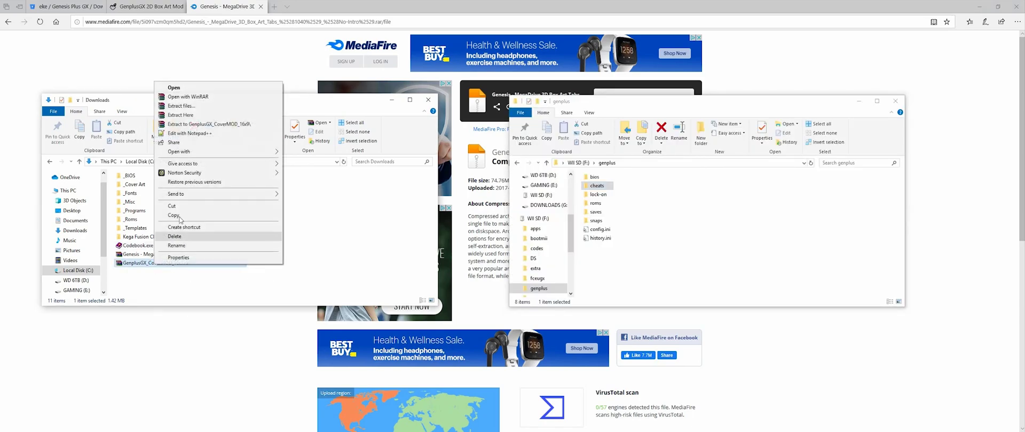
{"action": "left_click", "coordinate": [204, 115]}
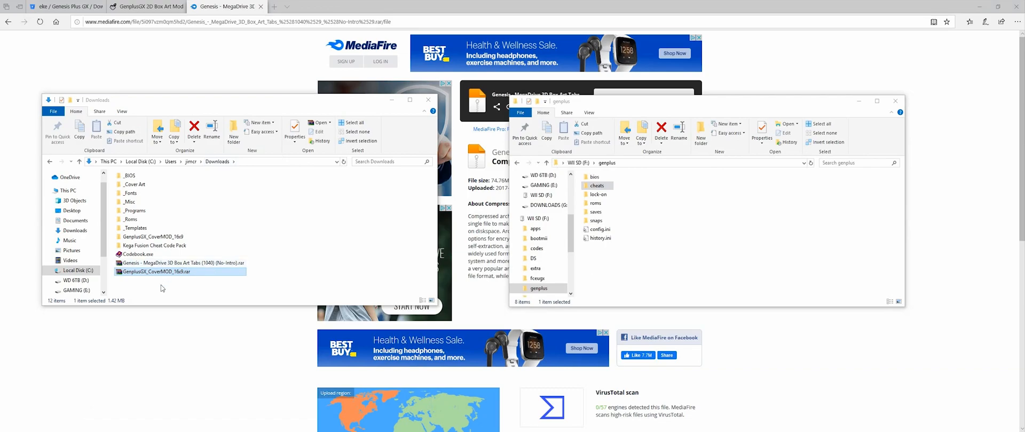
{"action": "left_click", "coordinate": [195, 126]}
{"action": "left_click", "coordinate": [535, 247]}
- Extract the Genesis 3D Box Art Tabs rar, delete the archive and open the extracted box art folder
{"action": "left_click", "coordinate": [201, 265]}
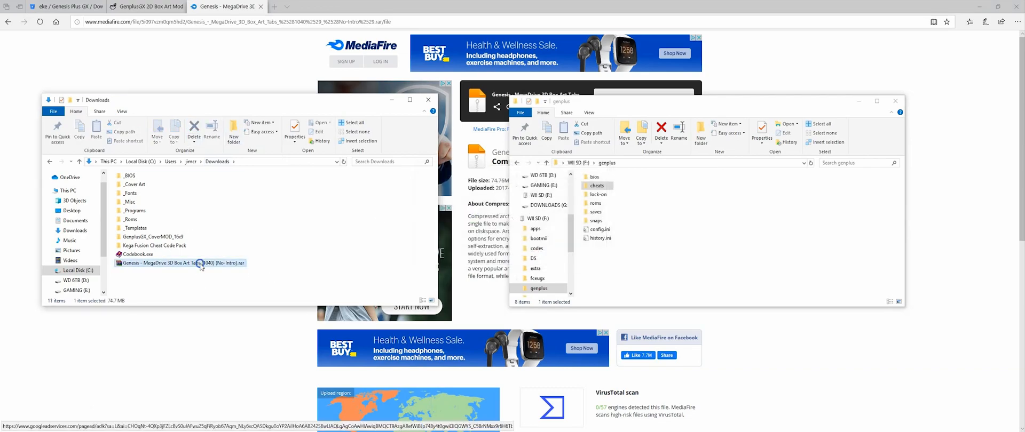
{"action": "right_click", "coordinate": [201, 264]}
{"action": "left_click", "coordinate": [253, 116]}
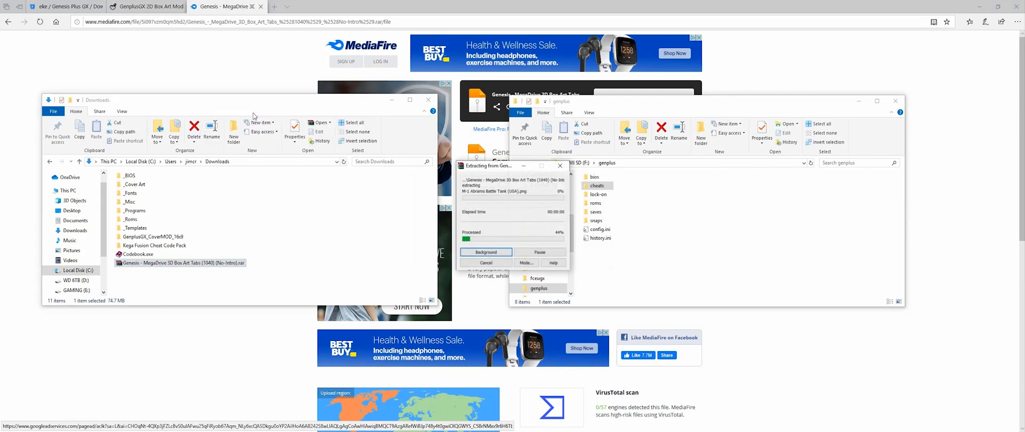
{"action": "left_click", "coordinate": [291, 238]}
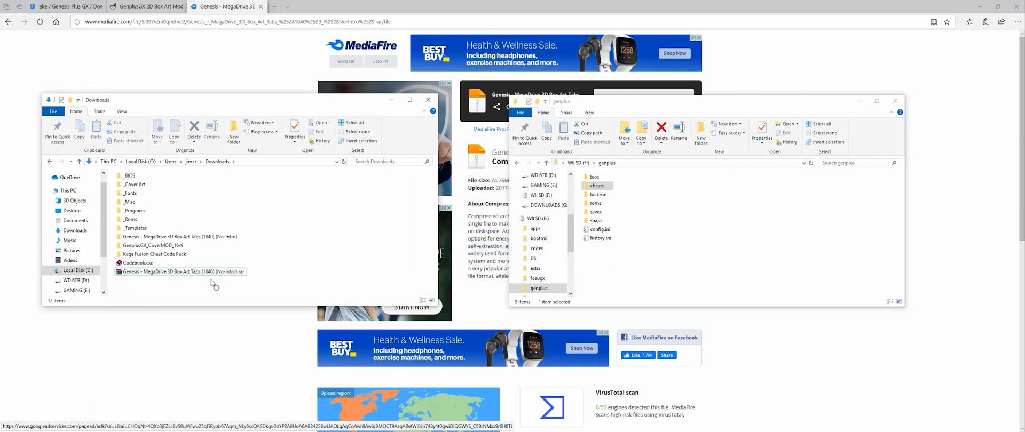
{"action": "left_click", "coordinate": [202, 272]}
{"action": "left_click", "coordinate": [194, 126]}
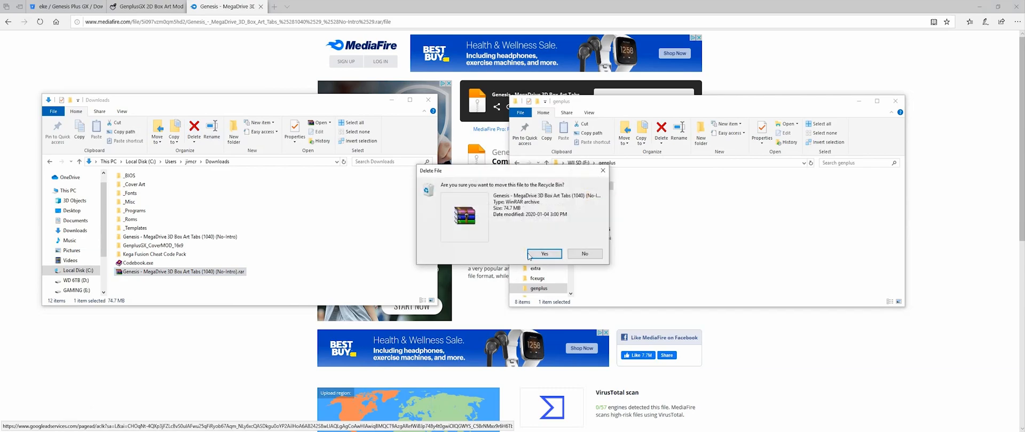
{"action": "left_click", "coordinate": [544, 254]}
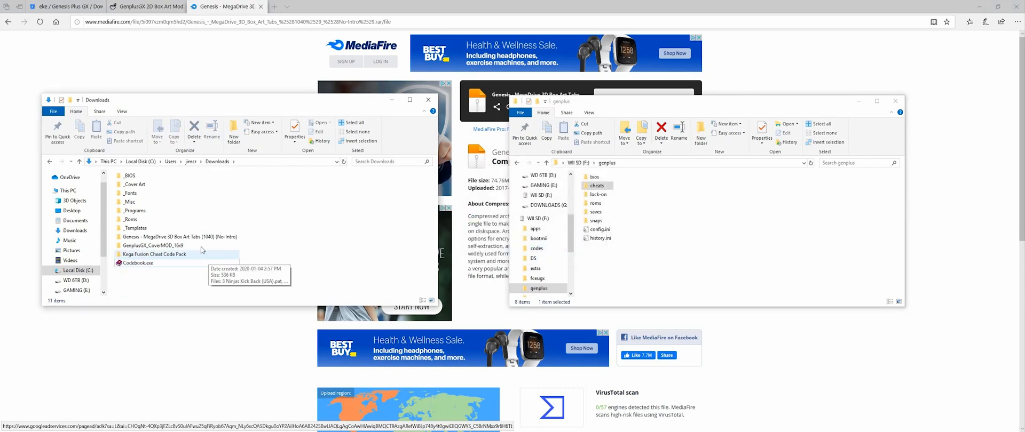
{"action": "double_click", "coordinate": [188, 237]}
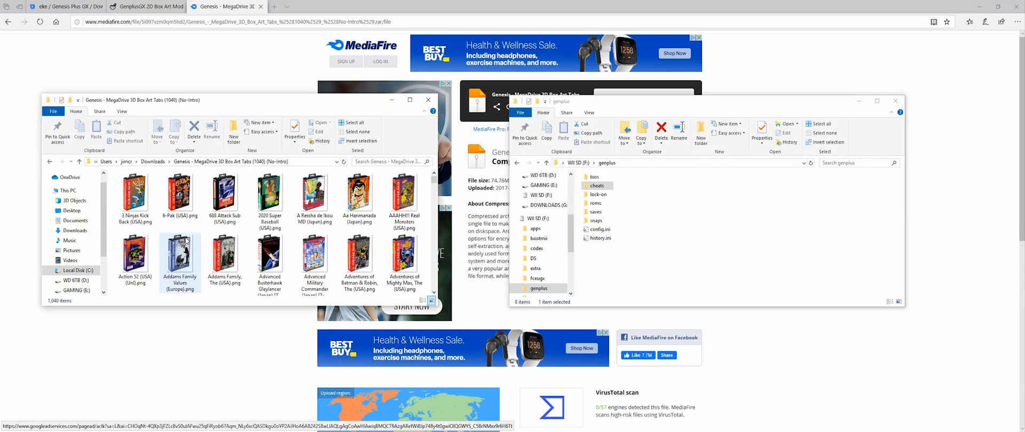
{"action": "left_click_drag", "start_coordinate": [433, 178], "coordinate": [438, 258]}
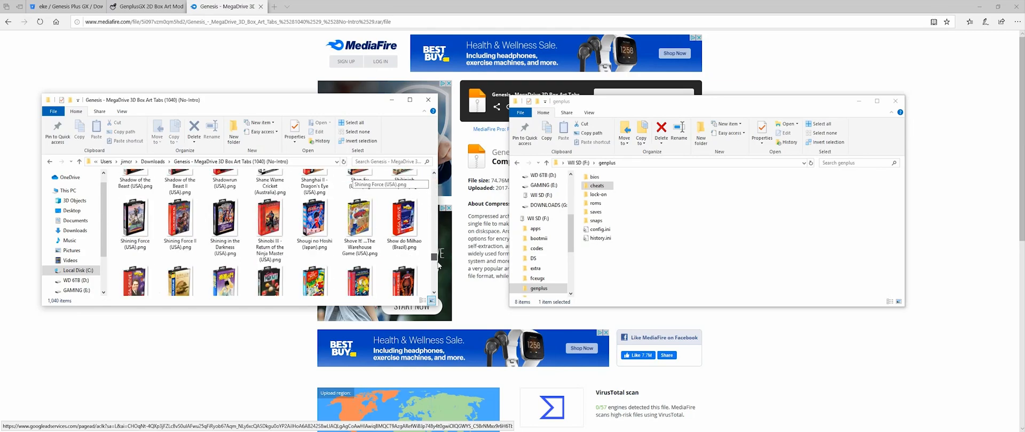
{"action": "left_click_drag", "start_coordinate": [437, 258], "coordinate": [437, 275]}
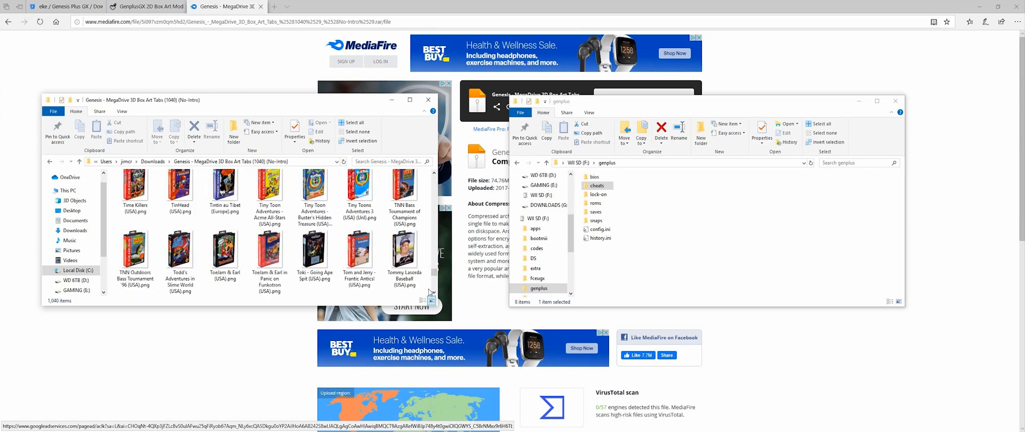
- Select the ToeJam & Earl in Panic on Funkotron png and open genplus\snaps\md on the SD card
{"action": "left_click", "coordinate": [268, 250]}
{"action": "right_click", "coordinate": [269, 250]}
{"action": "left_click", "coordinate": [613, 216]}
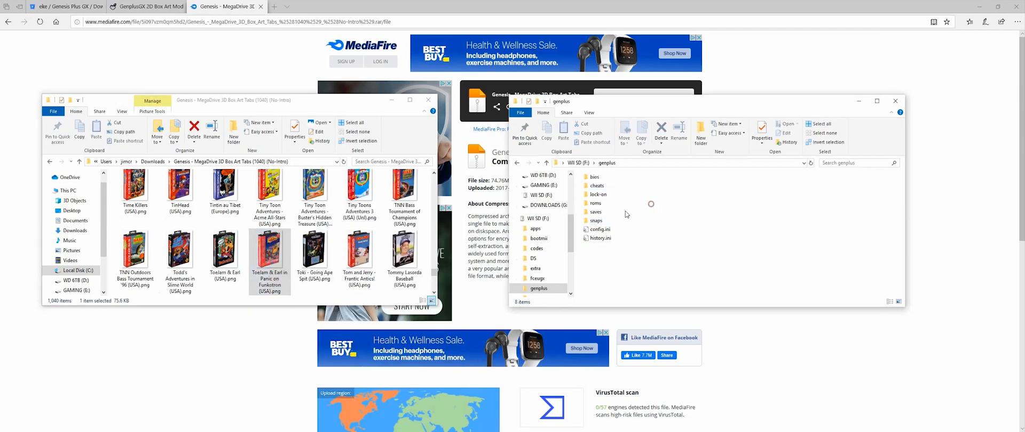
{"action": "double_click", "coordinate": [595, 220]}
{"action": "double_click", "coordinate": [593, 195]}
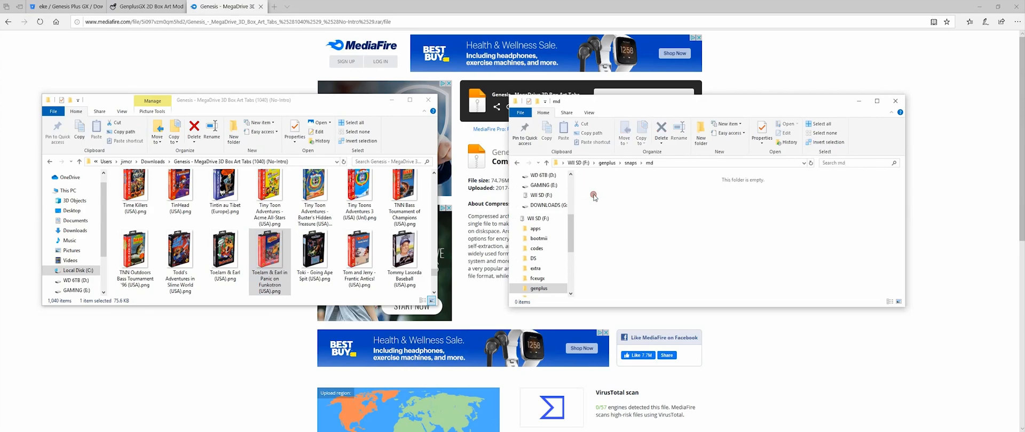
- Copy the Funkotron box art into snaps\md, then go back to Downloads' GenplusGX_CoverMOD_16x9 folder
{"action": "left_click_drag", "start_coordinate": [264, 256], "coordinate": [672, 235]}
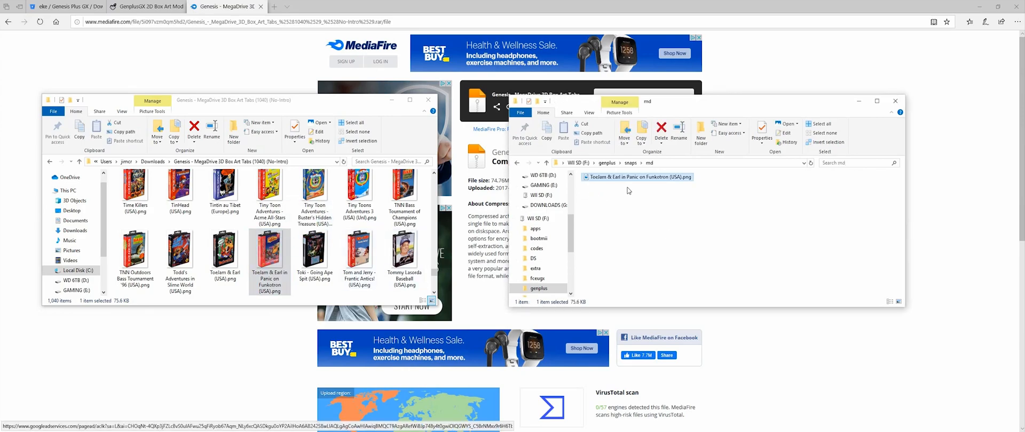
{"action": "left_click", "coordinate": [152, 162]}
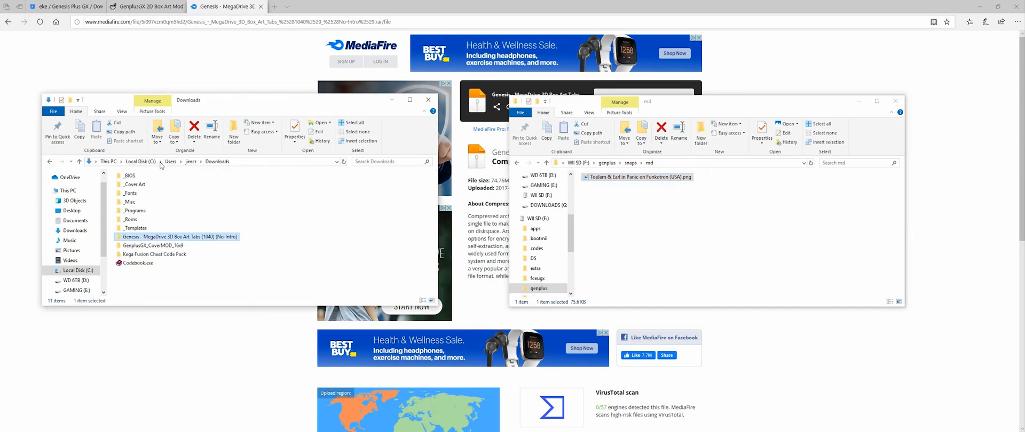
{"action": "double_click", "coordinate": [152, 245]}
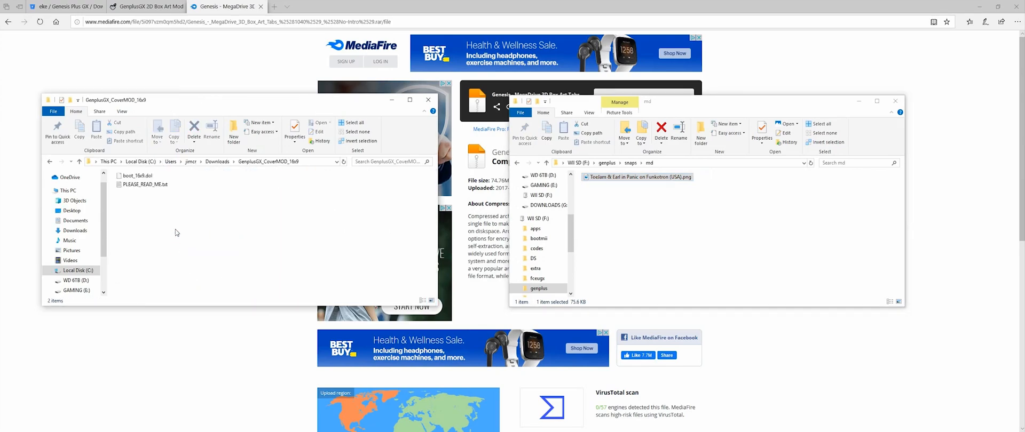
- Copy boot_16x9.dol from the cover mod folder into F:\apps\genplus-gx on the SD card
{"action": "left_click", "coordinate": [143, 184]}
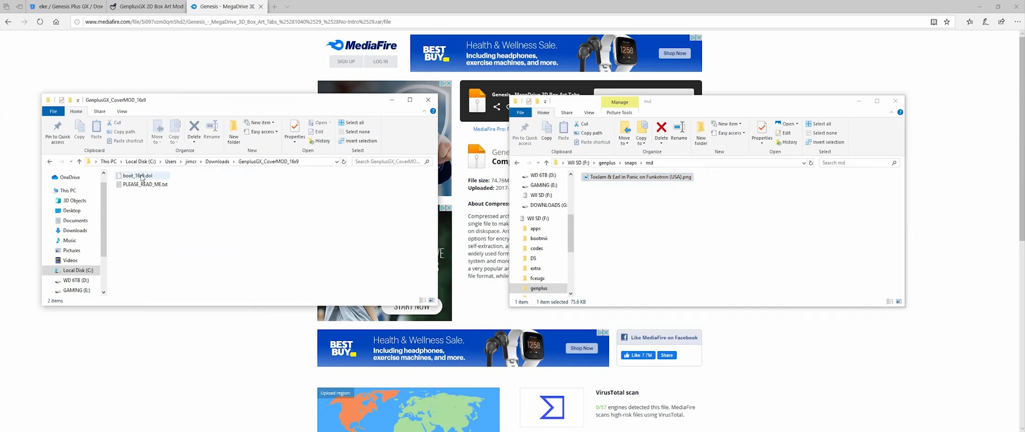
{"action": "left_click", "coordinate": [609, 163]}
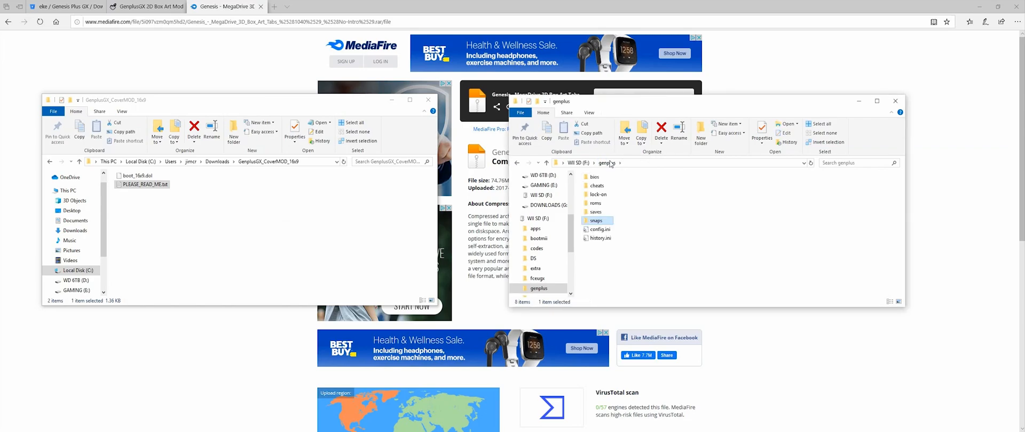
{"action": "left_click", "coordinate": [578, 163]}
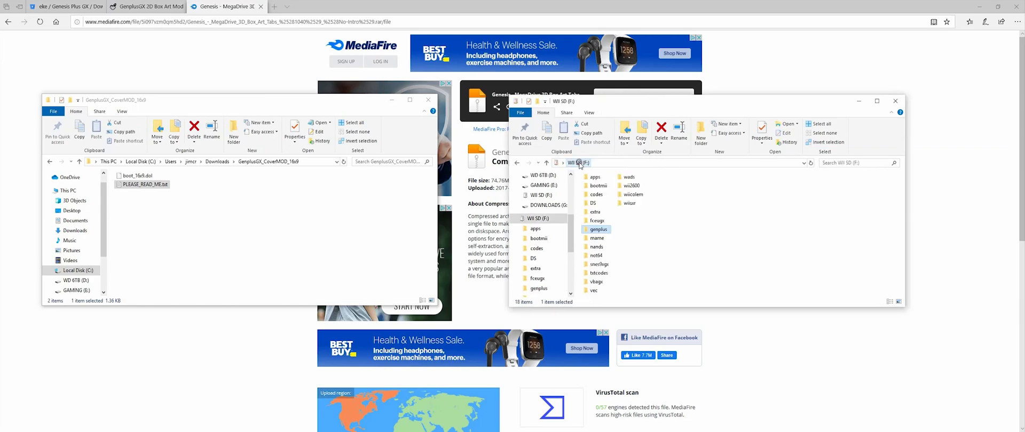
{"action": "double_click", "coordinate": [596, 178]}
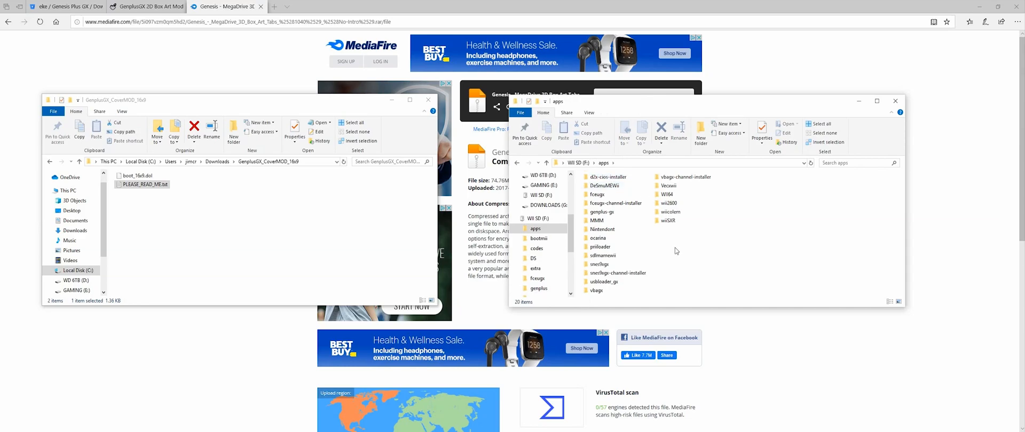
{"action": "double_click", "coordinate": [601, 212]}
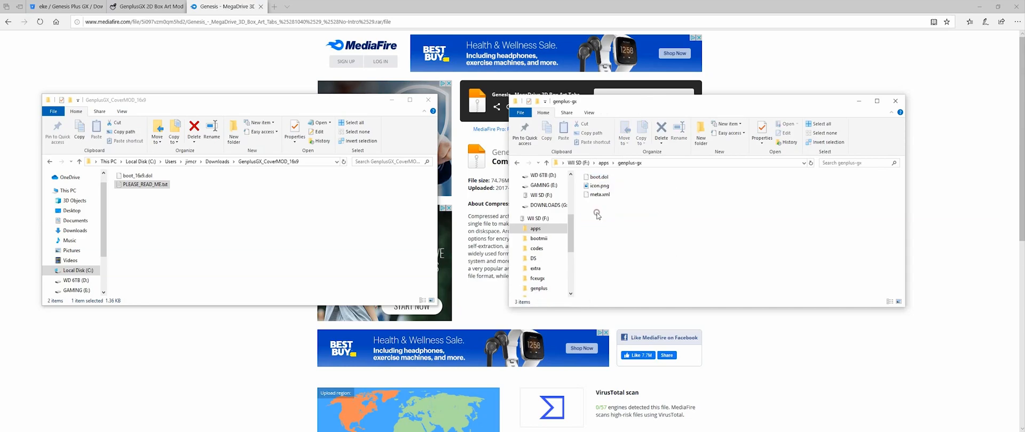
{"action": "left_click_drag", "start_coordinate": [137, 177], "coordinate": [659, 258]}
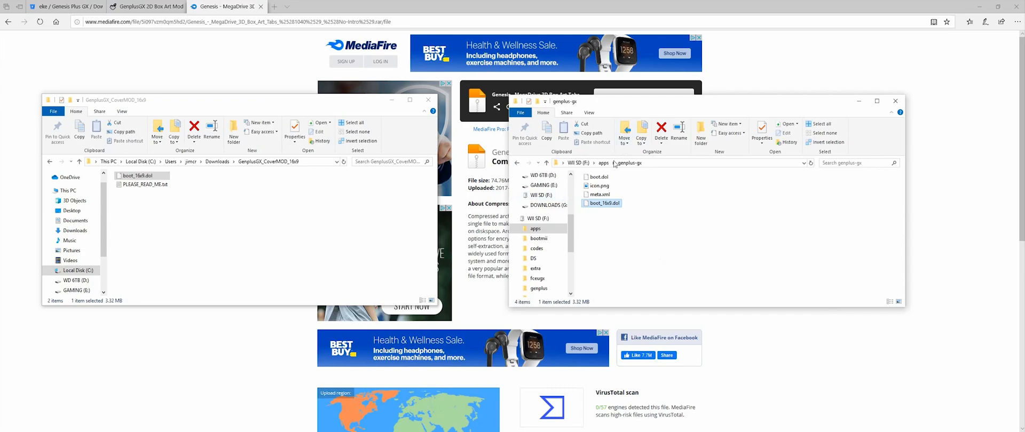
{"action": "left_click", "coordinate": [580, 164]}
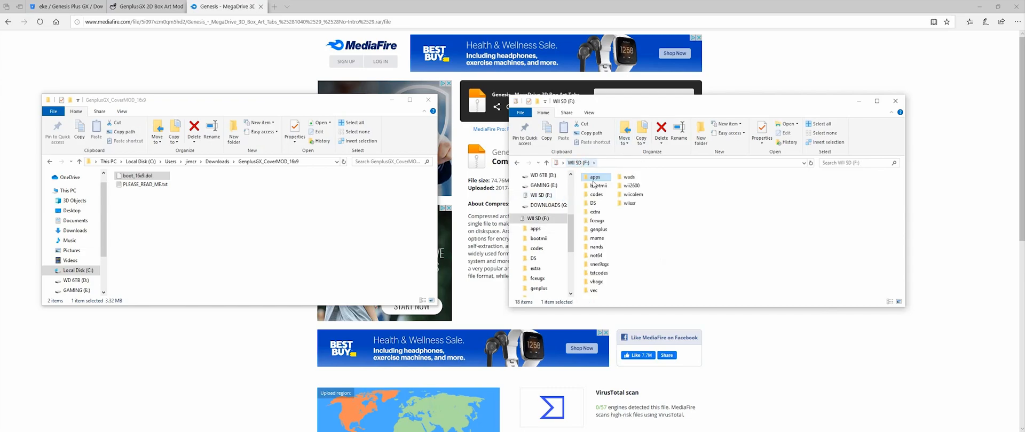
- Check the ToeJam & Earl ROM's exact file name in genplus\roms\md
{"action": "double_click", "coordinate": [598, 229]}
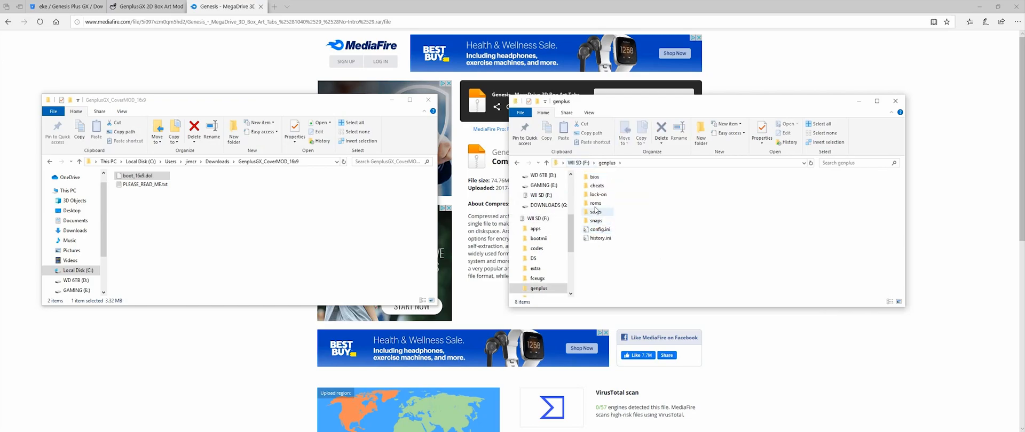
{"action": "double_click", "coordinate": [595, 205]}
{"action": "double_click", "coordinate": [594, 196]}
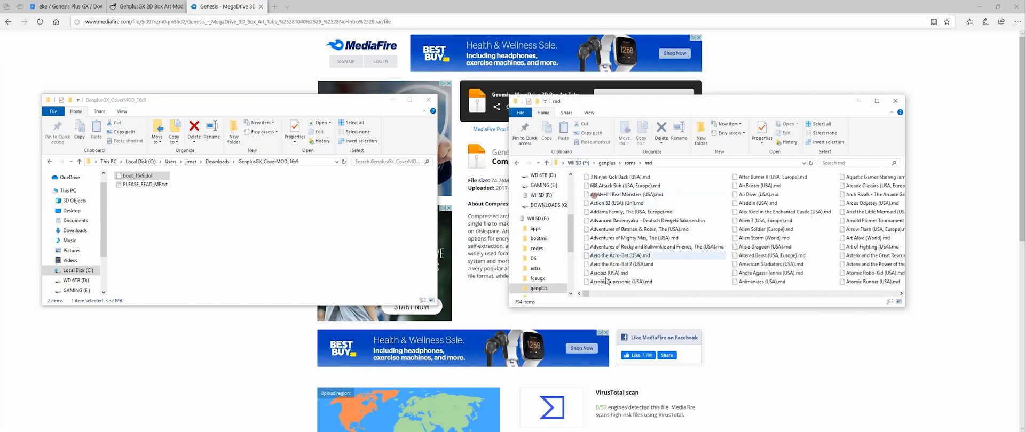
{"action": "left_click_drag", "start_coordinate": [608, 293], "coordinate": [851, 297]}
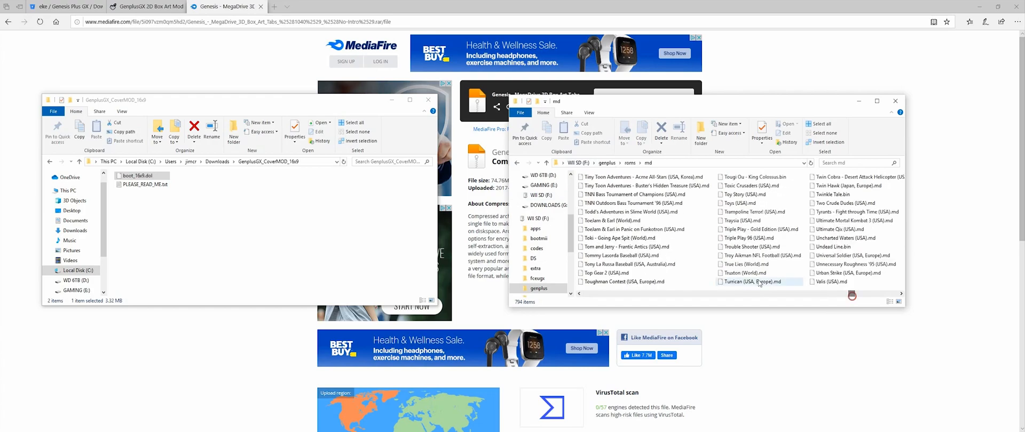
{"action": "left_click", "coordinate": [633, 229]}
{"action": "key", "text": "F2"}
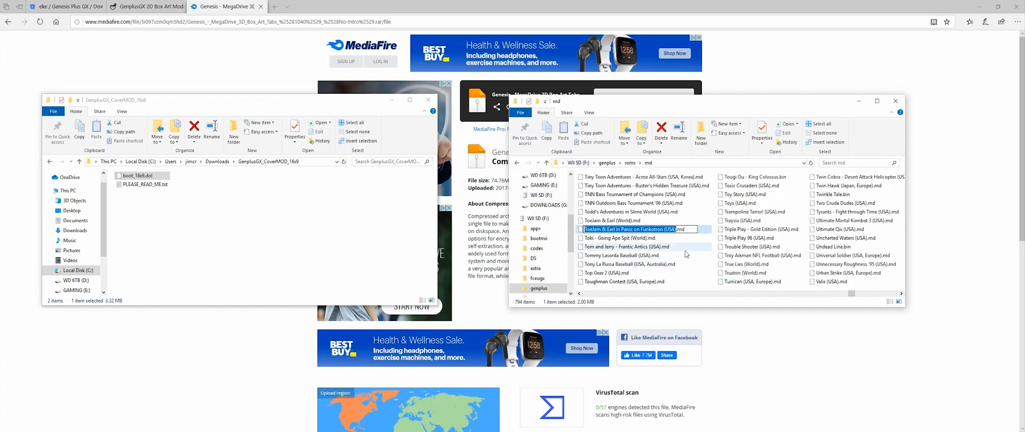
{"action": "key", "text": "Escape"}
- Rename the ToeJam & Earl .pat in cheats\md to match the ROM's name
{"action": "left_click", "coordinate": [607, 163]}
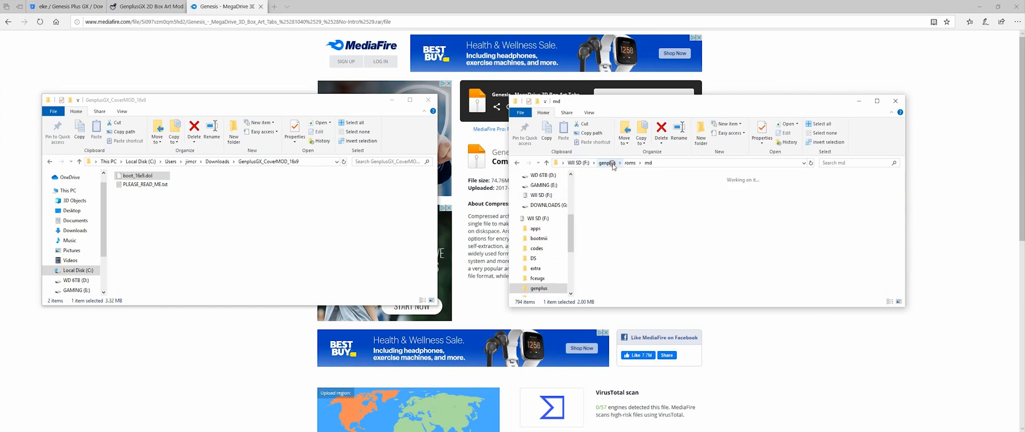
{"action": "double_click", "coordinate": [594, 185]}
{"action": "double_click", "coordinate": [593, 194]}
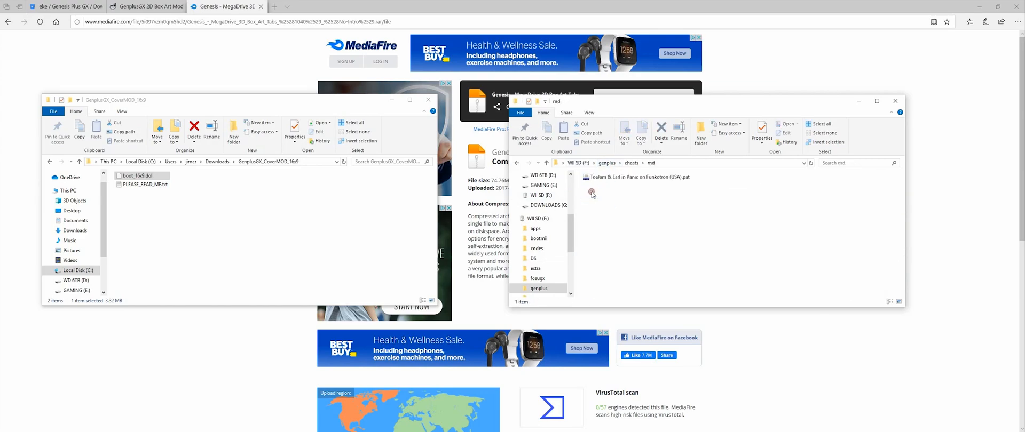
{"action": "left_click", "coordinate": [613, 178]}
{"action": "key", "text": "F2"}
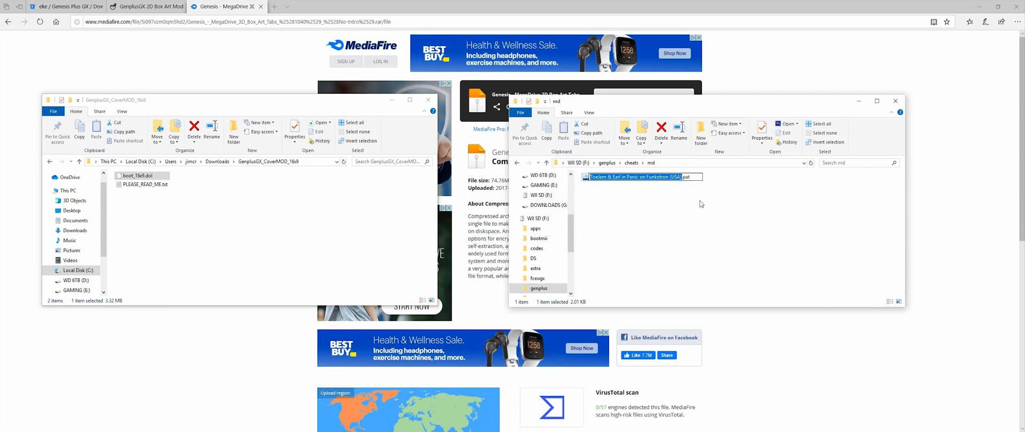
{"action": "key", "text": "Escape"}
{"action": "left_click", "coordinate": [701, 204]}
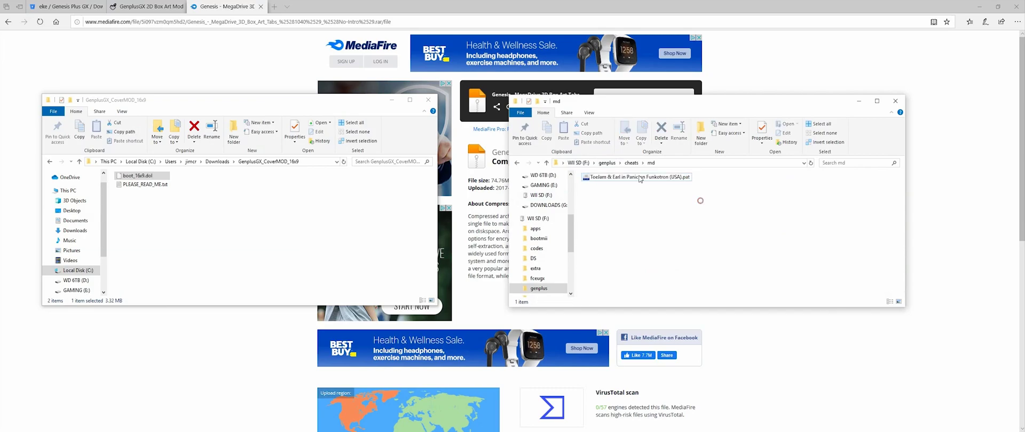
- Rename the ToeJam & Earl .png in snaps\md to match the ROM's name, then return to the SD root
{"action": "left_click", "coordinate": [607, 163]}
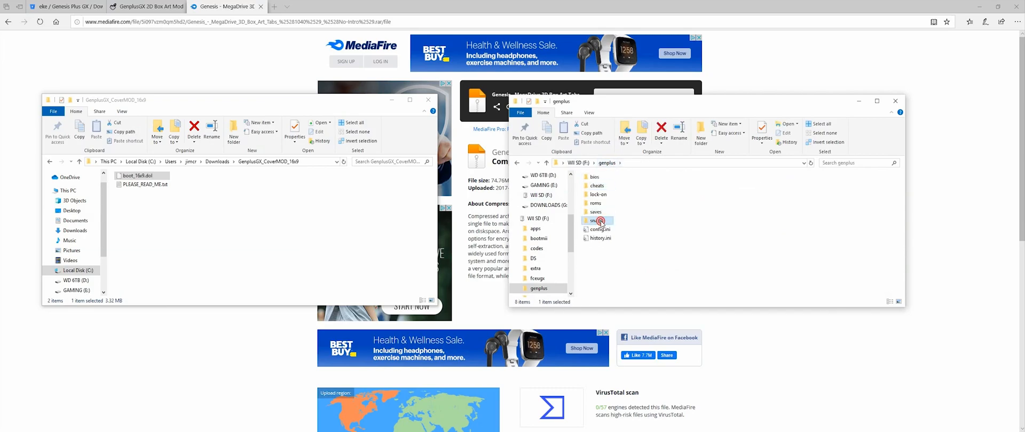
{"action": "double_click", "coordinate": [605, 223]}
{"action": "double_click", "coordinate": [594, 204]}
{"action": "left_click", "coordinate": [639, 177]}
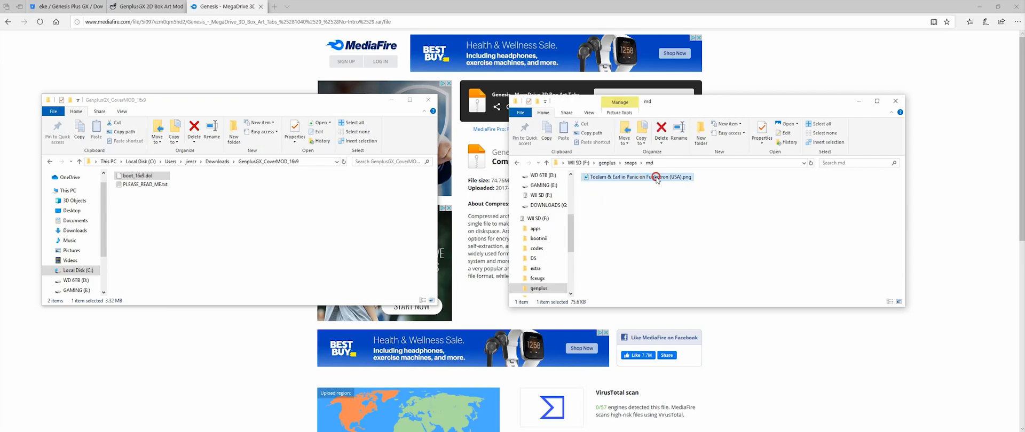
{"action": "key", "text": "F2"}
{"action": "left_click", "coordinate": [727, 206]}
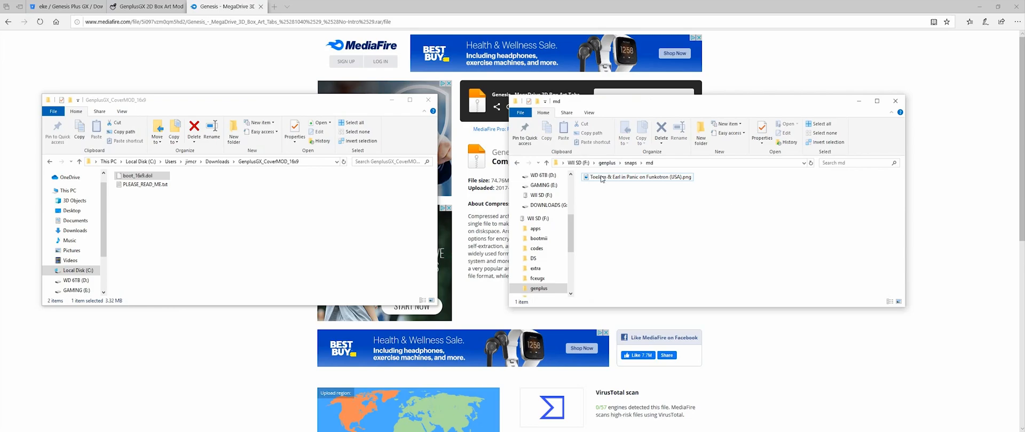
{"action": "left_click", "coordinate": [579, 163]}
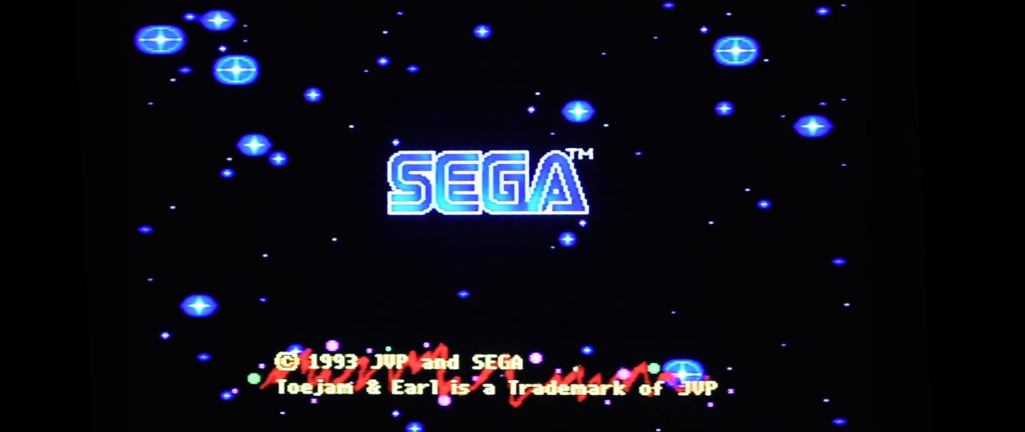
- Bring up the Genesis Plus GX main menu with Home and highlight the Cheats option
{"action": "key", "text": "Home"}
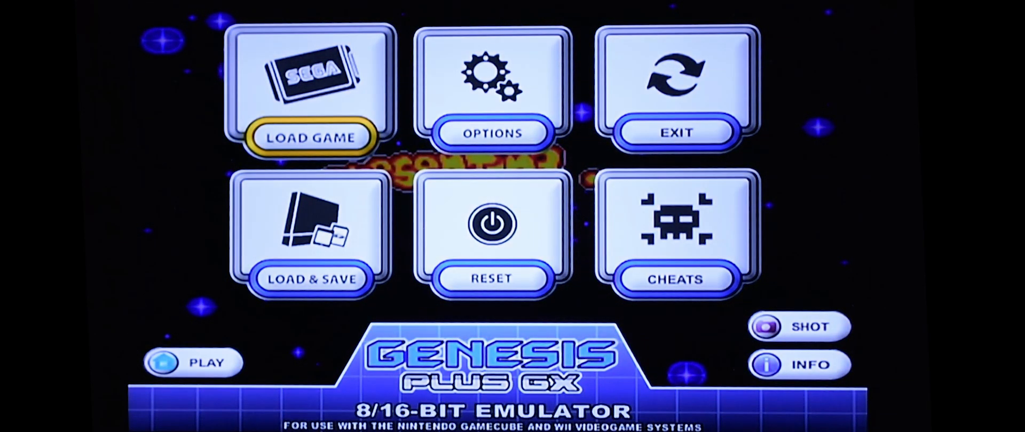
{"action": "key", "text": "Right"}
{"action": "key", "text": "Right"}
{"action": "key", "text": "Down"}
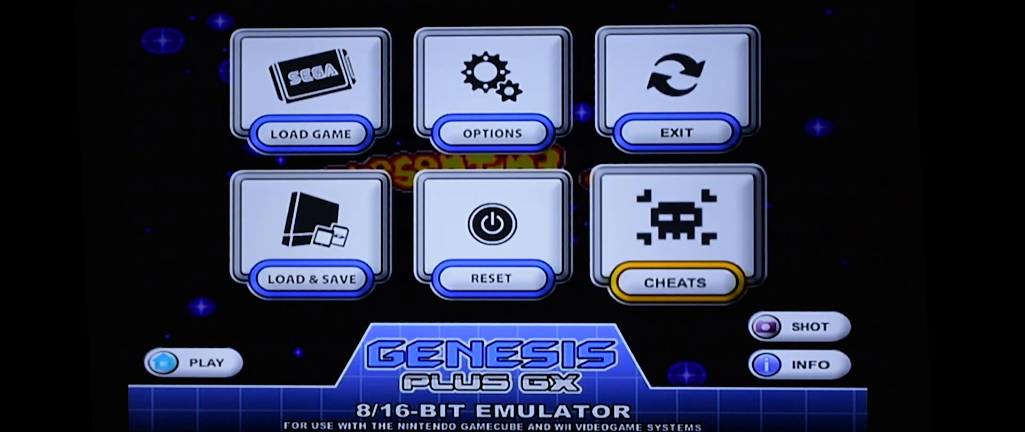
- Enter the Cheats Manager, show cheat descriptions and reach Start with 99 funkitude
{"action": "key", "text": "Return"}
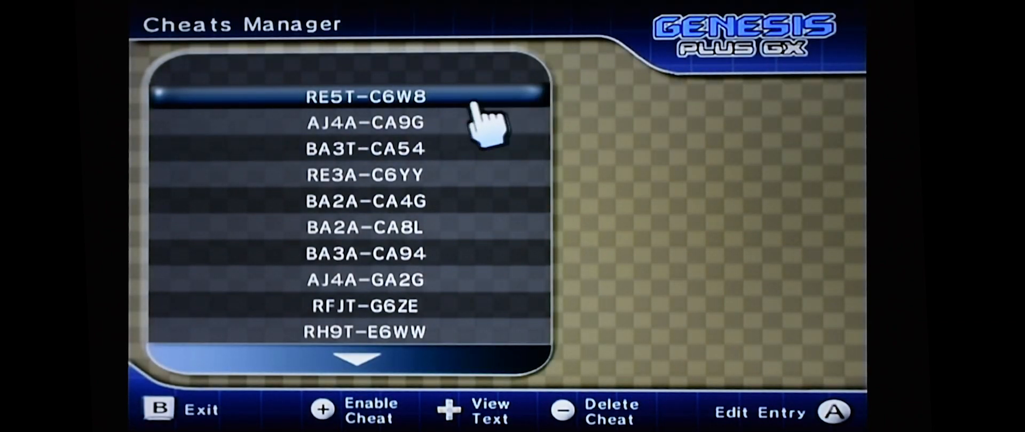
{"action": "key", "text": "plus"}
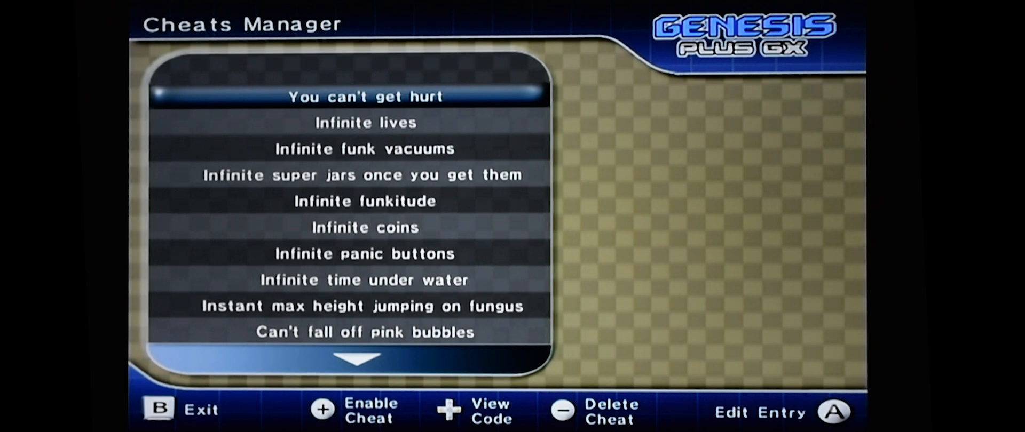
{"action": "key", "text": "plus"}
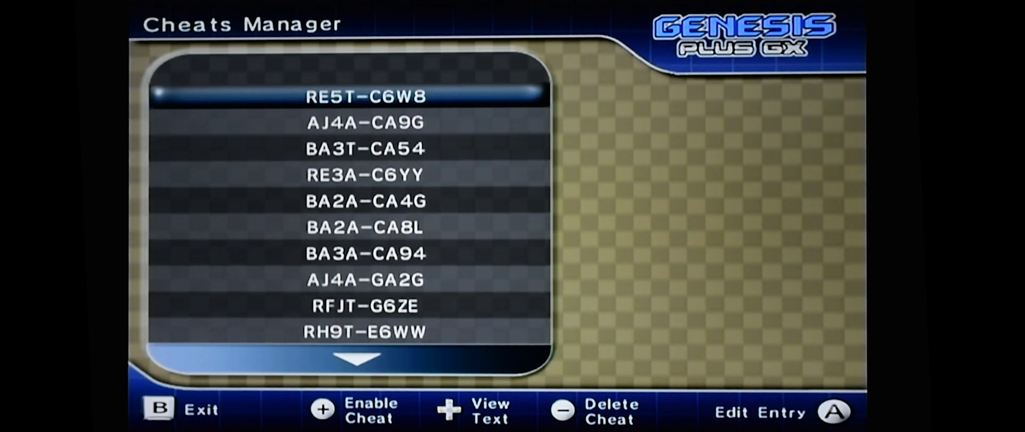
{"action": "key", "text": "plus"}
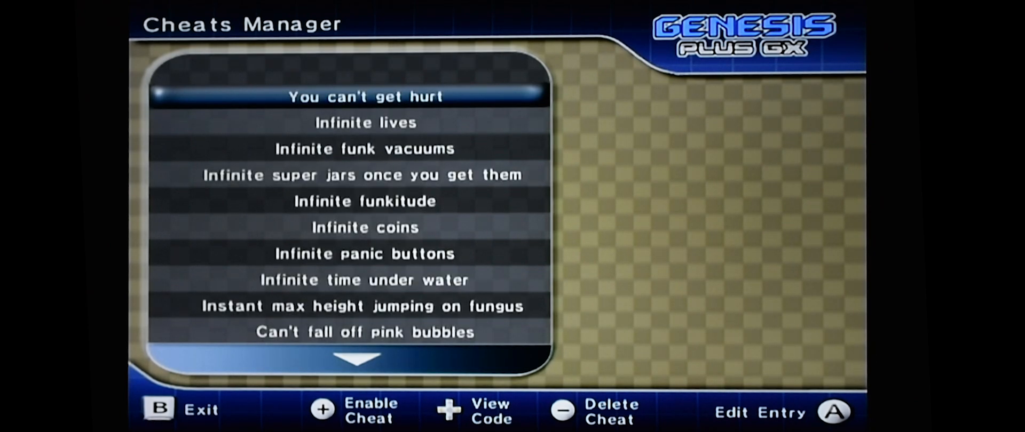
{"action": "key", "text": "Down"}
{"action": "key", "text": "Down"}
{"action": "key", "text": "Down"}
{"action": "key", "text": "Down"}
{"action": "key", "text": "Down"}
{"action": "key", "text": "Down"}
{"action": "key", "text": "Down"}
{"action": "key", "text": "Down"}
{"action": "key", "text": "Down"}
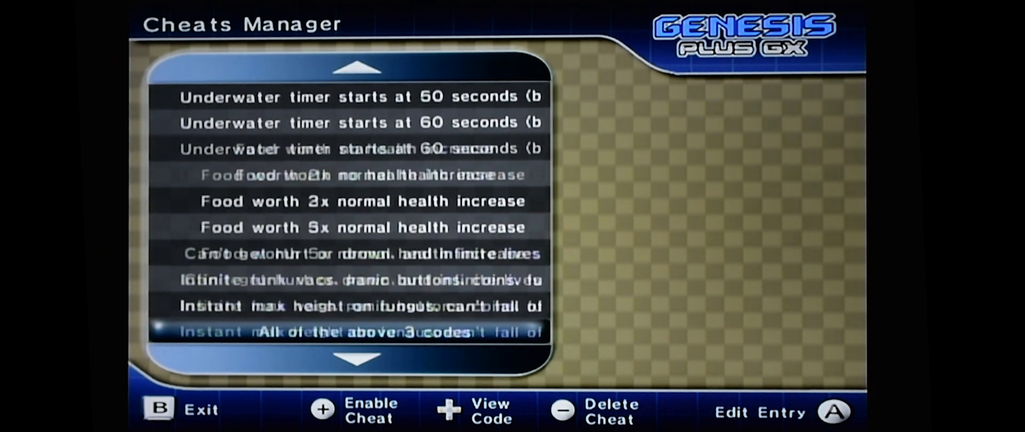
{"action": "key", "text": "Down"}
{"action": "key", "text": "Down"}
{"action": "key", "text": "Down"}
{"action": "key", "text": "Up"}
{"action": "key", "text": "Up"}
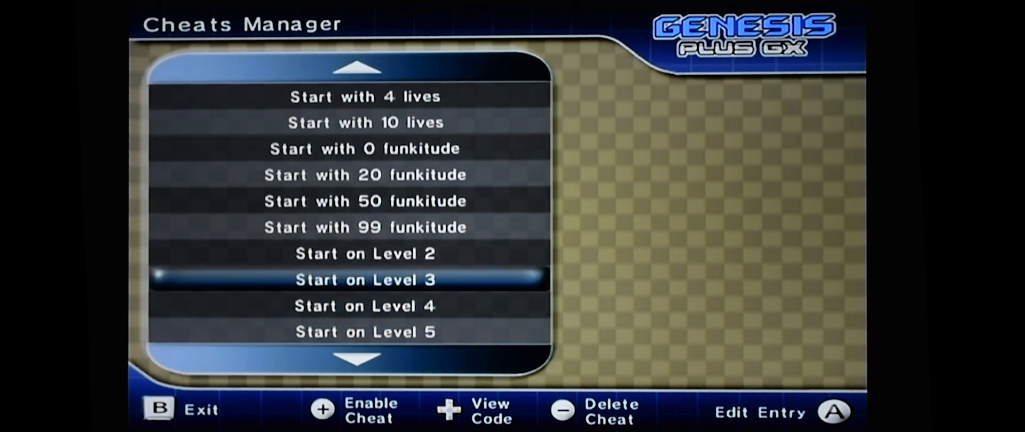
{"action": "key", "text": "Up"}
{"action": "key", "text": "Up"}
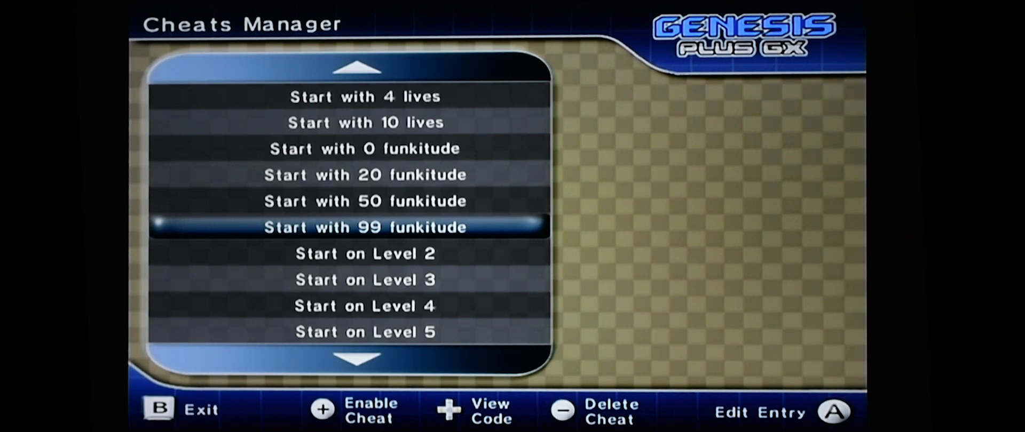
- Enable Start with 99 funkitude and Start with 10 lives, then exit the Cheats Manager
{"action": "key", "text": "plus"}
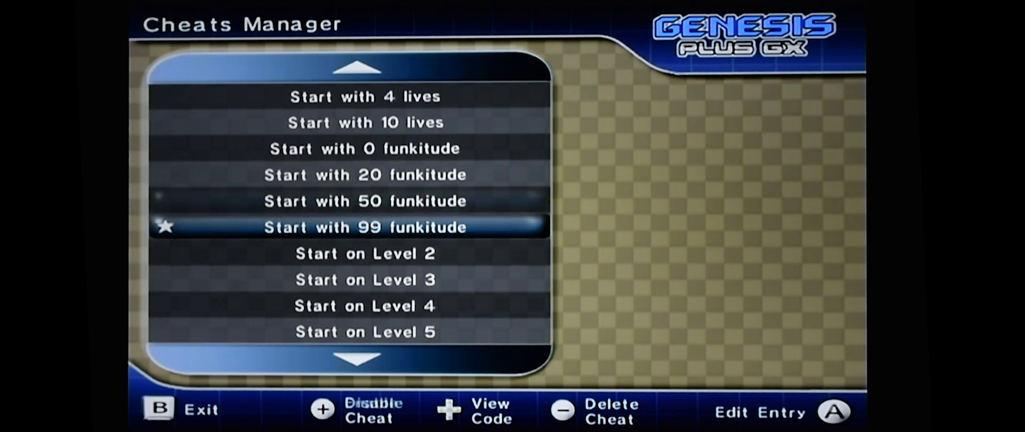
{"action": "key", "text": "Up"}
{"action": "key", "text": "Up"}
{"action": "key", "text": "Up"}
{"action": "key", "text": "Up"}
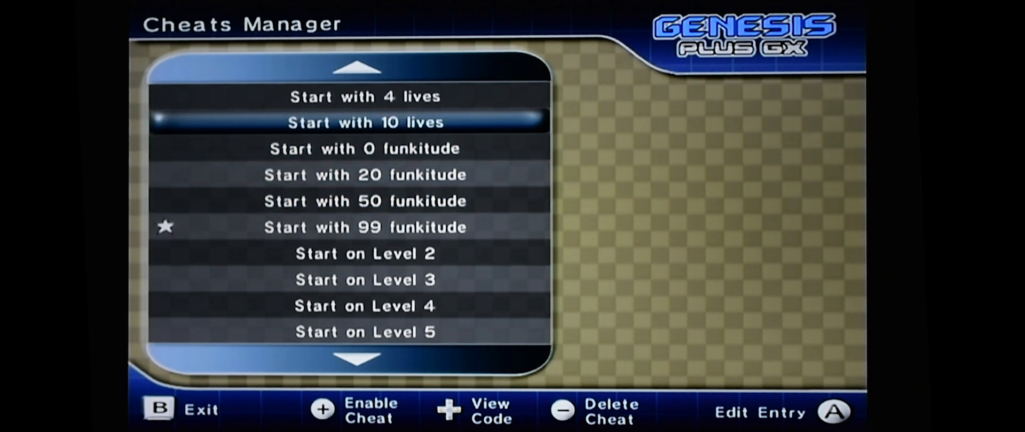
{"action": "key", "text": "plus"}
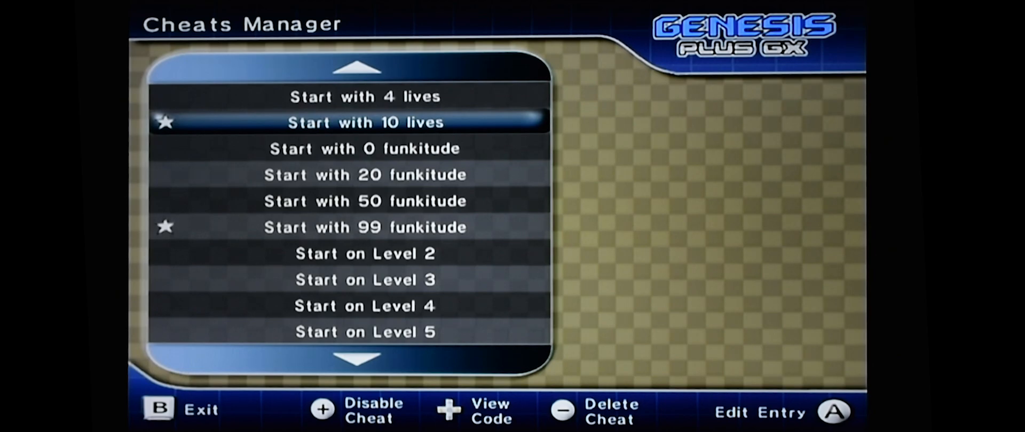
{"action": "key", "text": "b"}
- Select Play to resume ToeJam & Earl with both cheats active
{"action": "key", "text": "Left"}
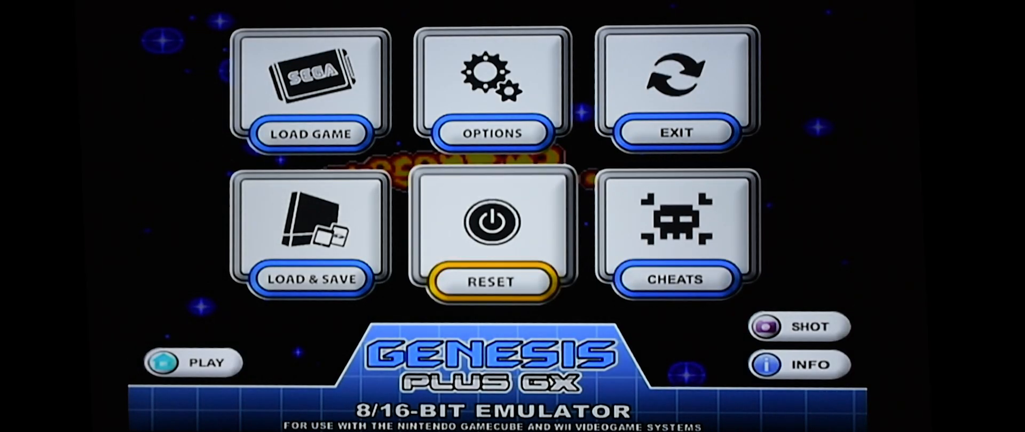
{"action": "key", "text": "Down"}
{"action": "key", "text": "Return"}
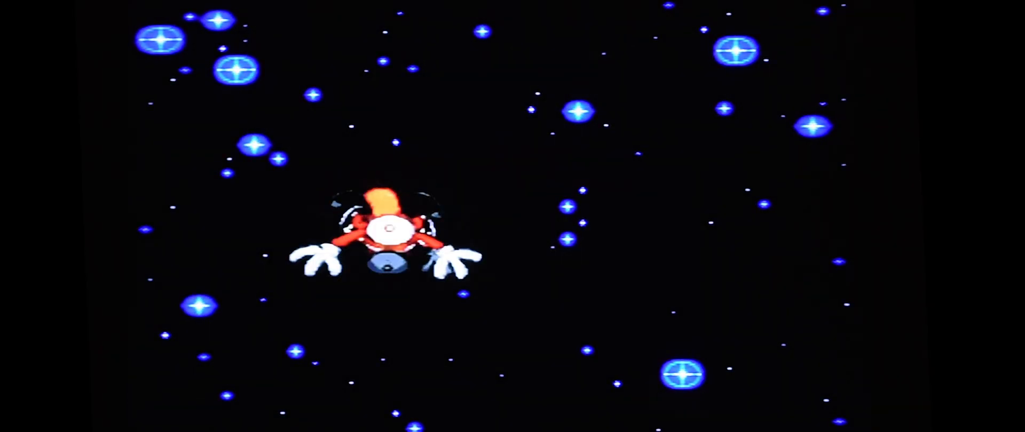